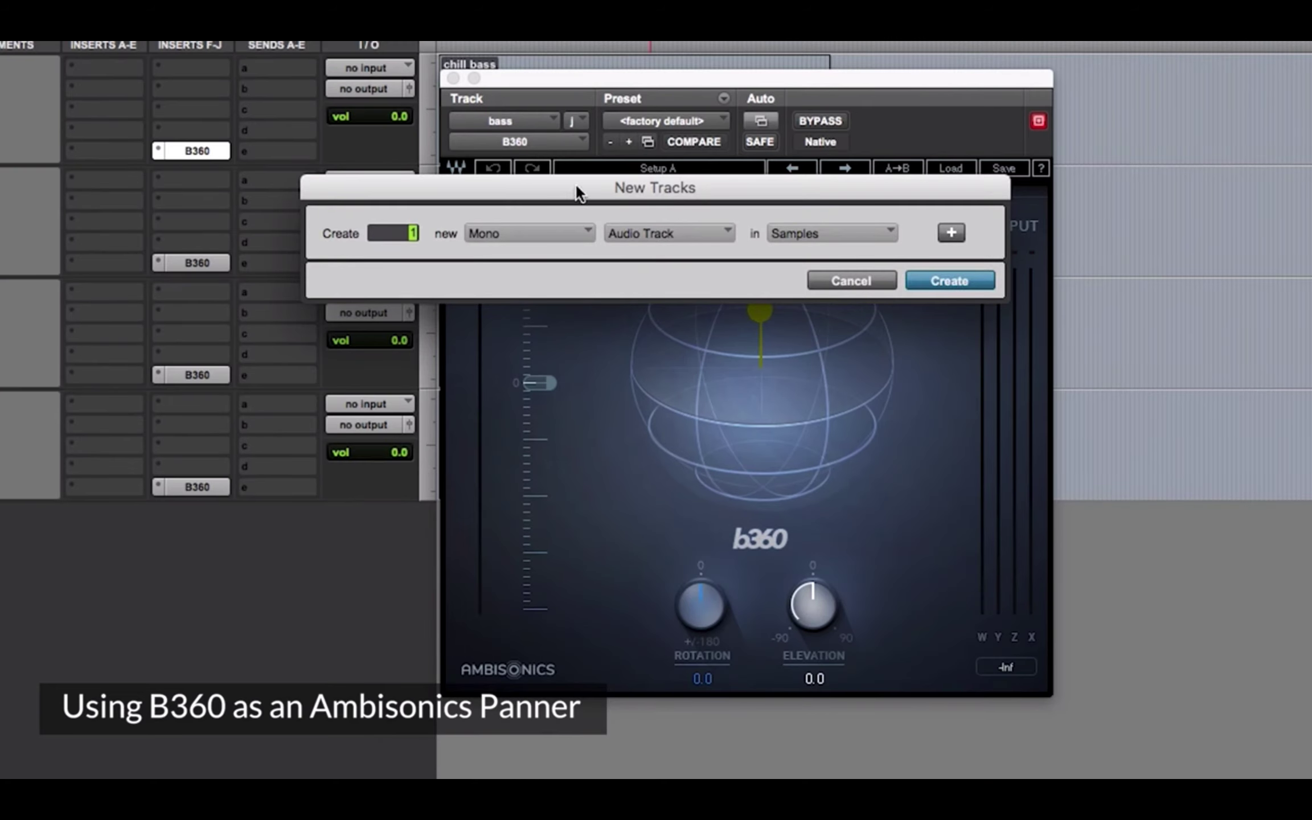
Step: Create one new Quad track in the session and open its input assignment
{"action": "left_click", "coordinate": [547, 233]}
{"action": "left_click", "coordinate": [561, 316]}
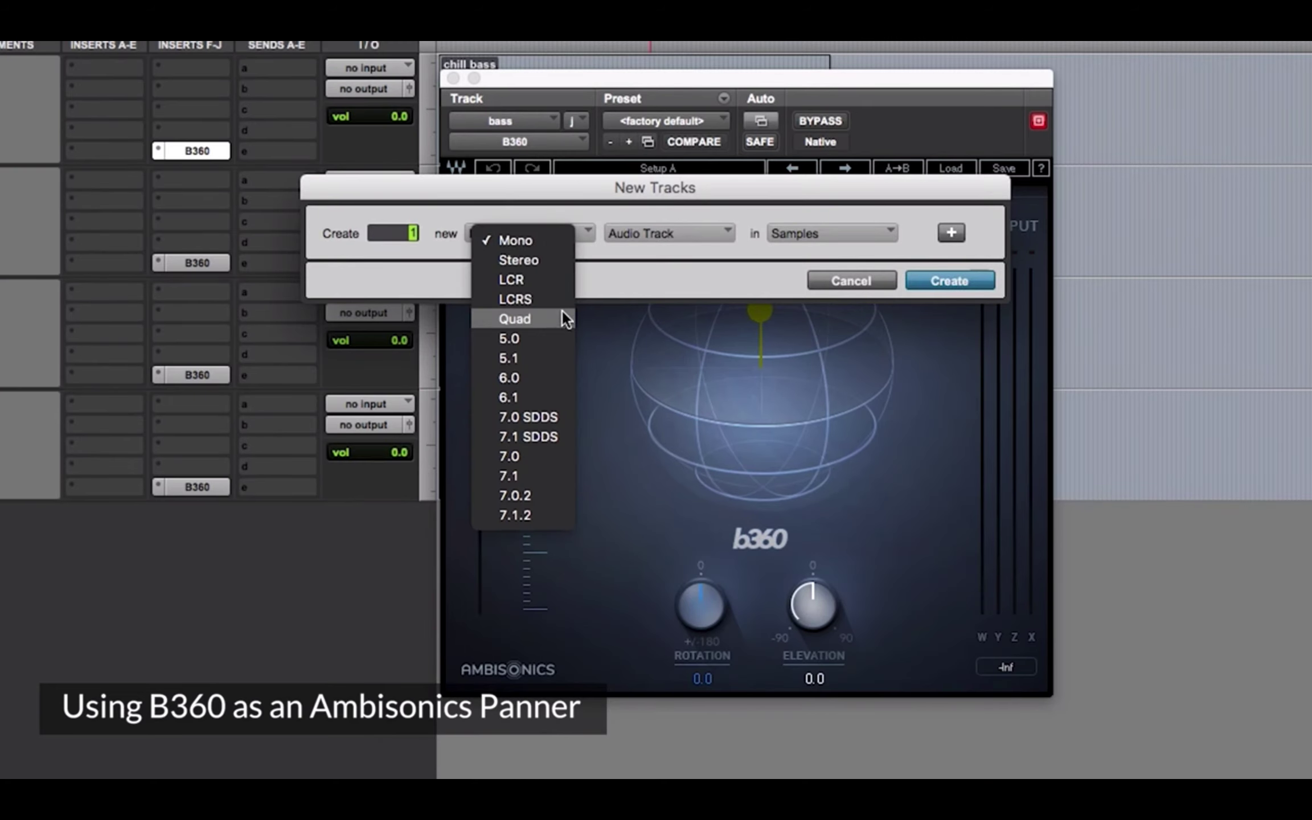
{"action": "left_click", "coordinate": [638, 233]}
{"action": "left_click", "coordinate": [641, 260]}
{"action": "left_click", "coordinate": [934, 283]}
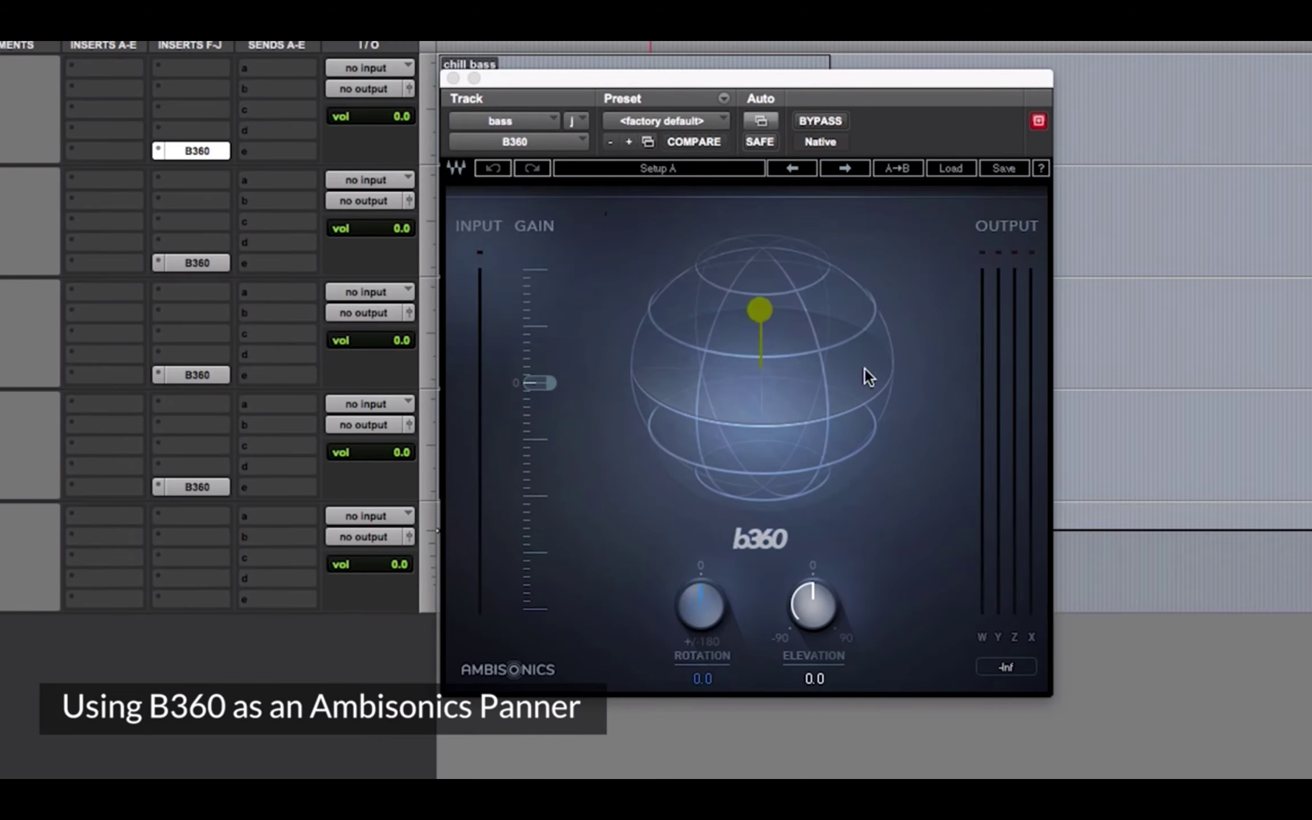
{"action": "left_click", "coordinate": [355, 515]}
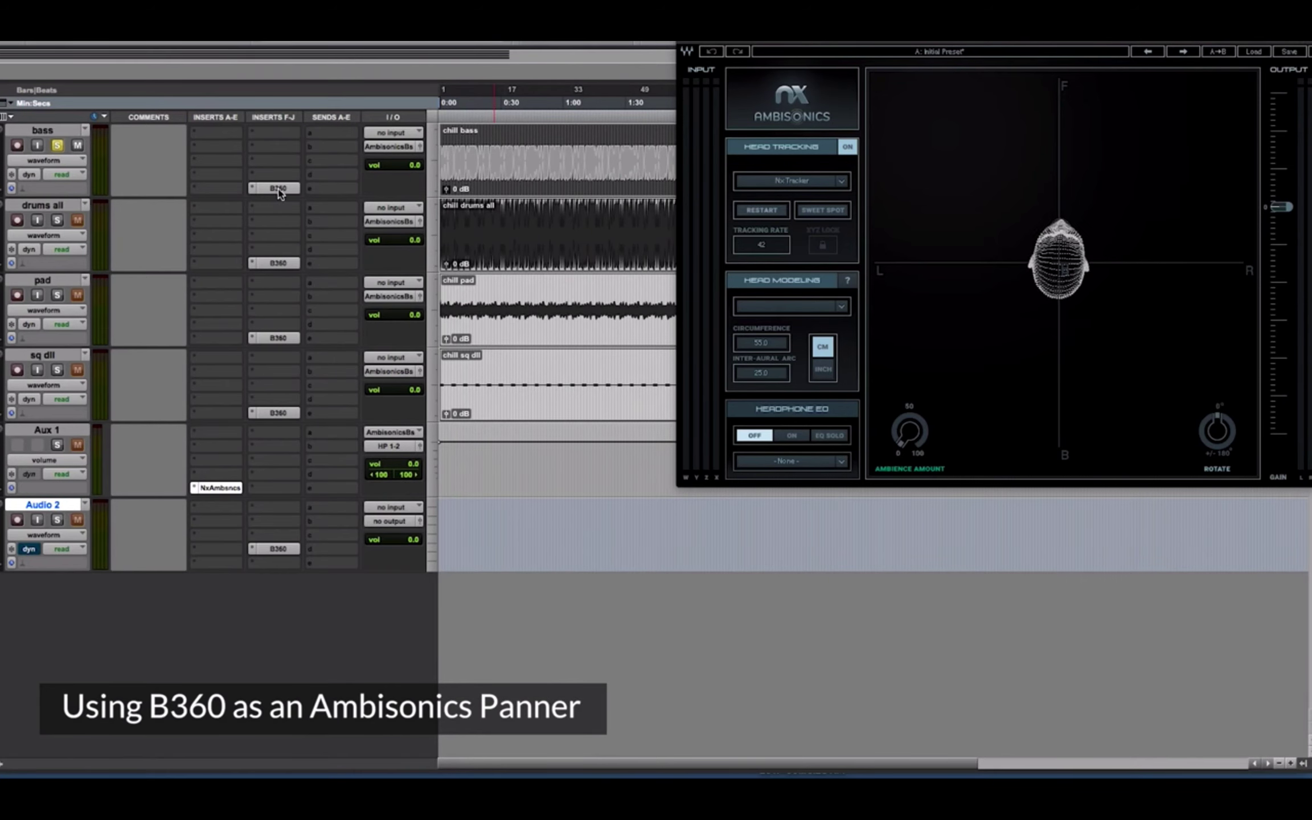
Step: Start playback and pan a track's sound source around the sphere with the B360 Rotation control
{"action": "left_click", "coordinate": [278, 188]}
{"action": "key", "text": "space"}
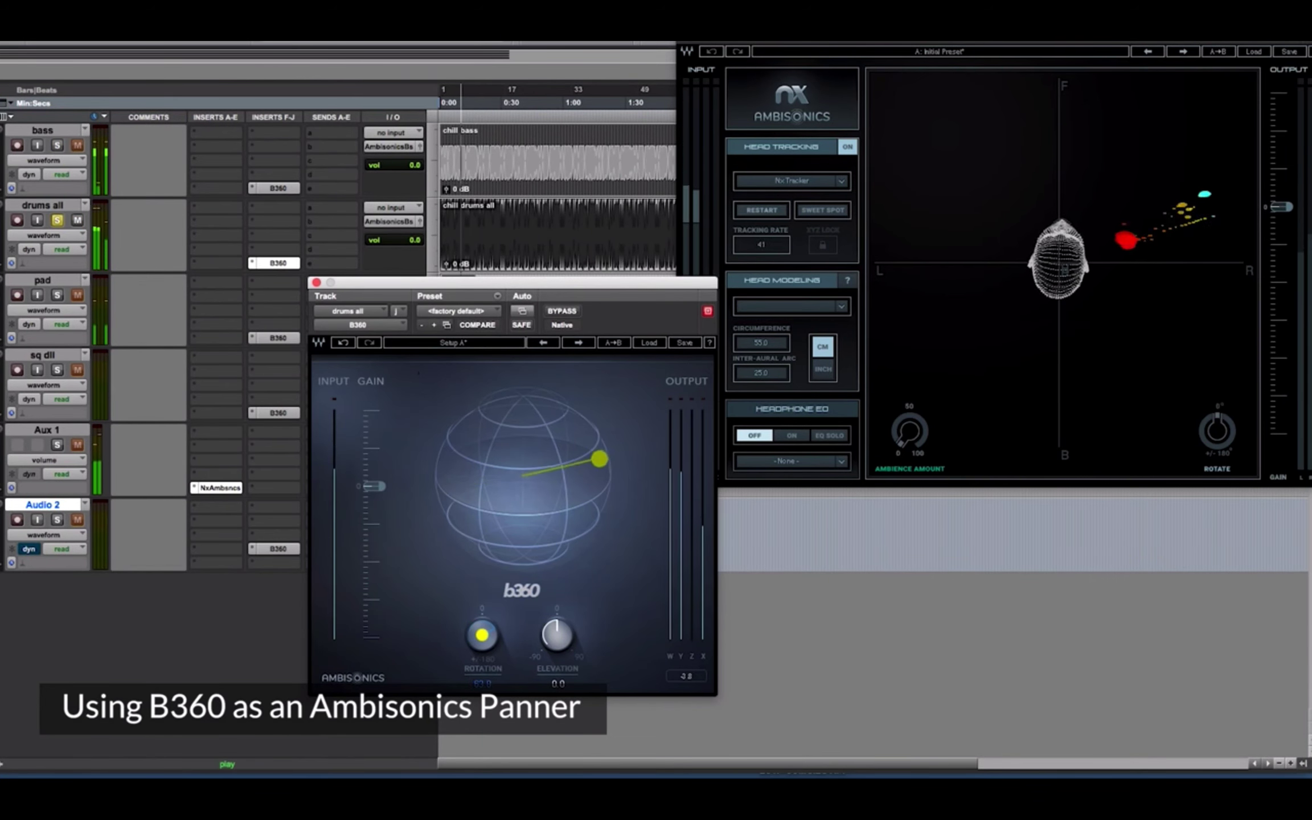
{"action": "left_click_drag", "start_coordinate": [482, 635], "coordinate": [482, 614]}
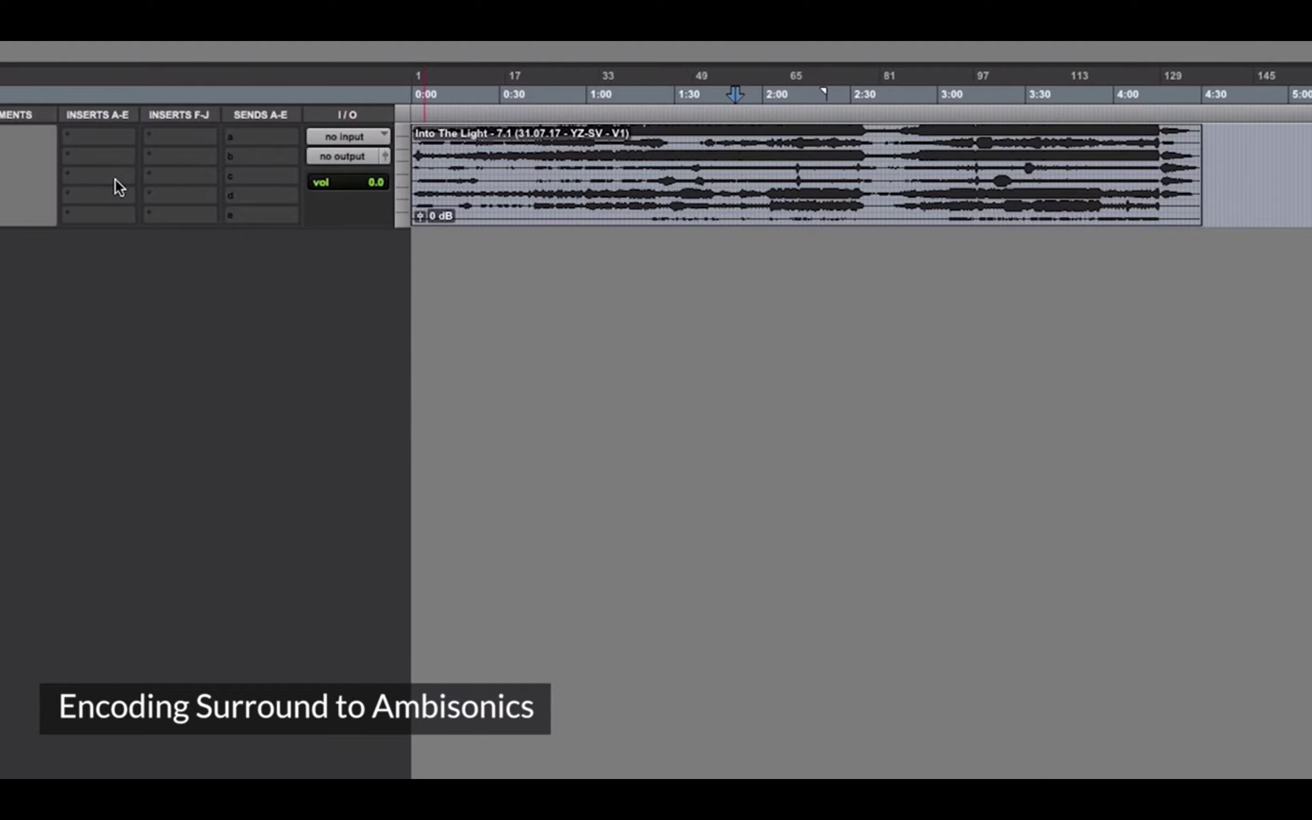
Step: Insert the B360 multichannel plug-in on the 7.1 surround track and adjust its L-R width and rotation
{"action": "left_click", "coordinate": [117, 183]}
{"action": "mouse_move", "coordinate": [254, 215]}
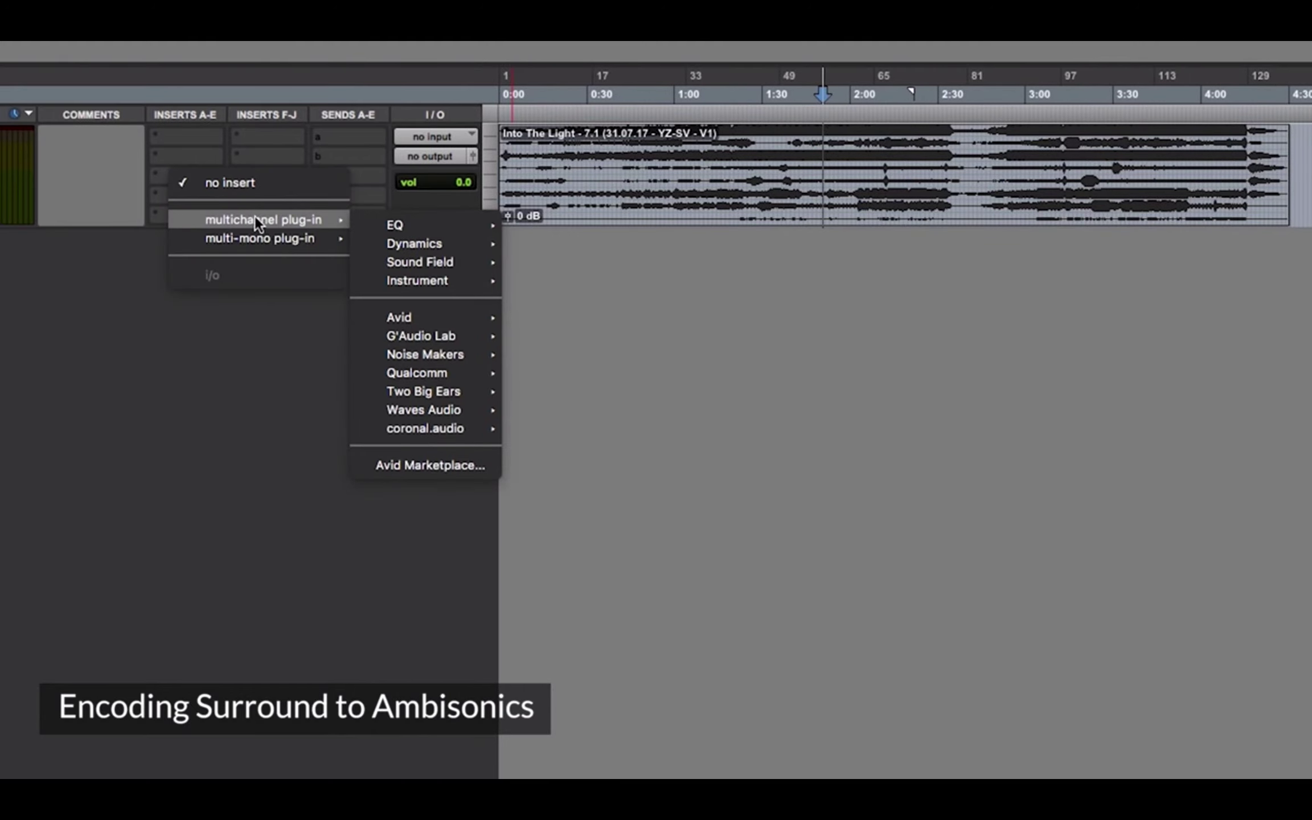
{"action": "mouse_move", "coordinate": [407, 264]}
{"action": "left_click", "coordinate": [547, 267]}
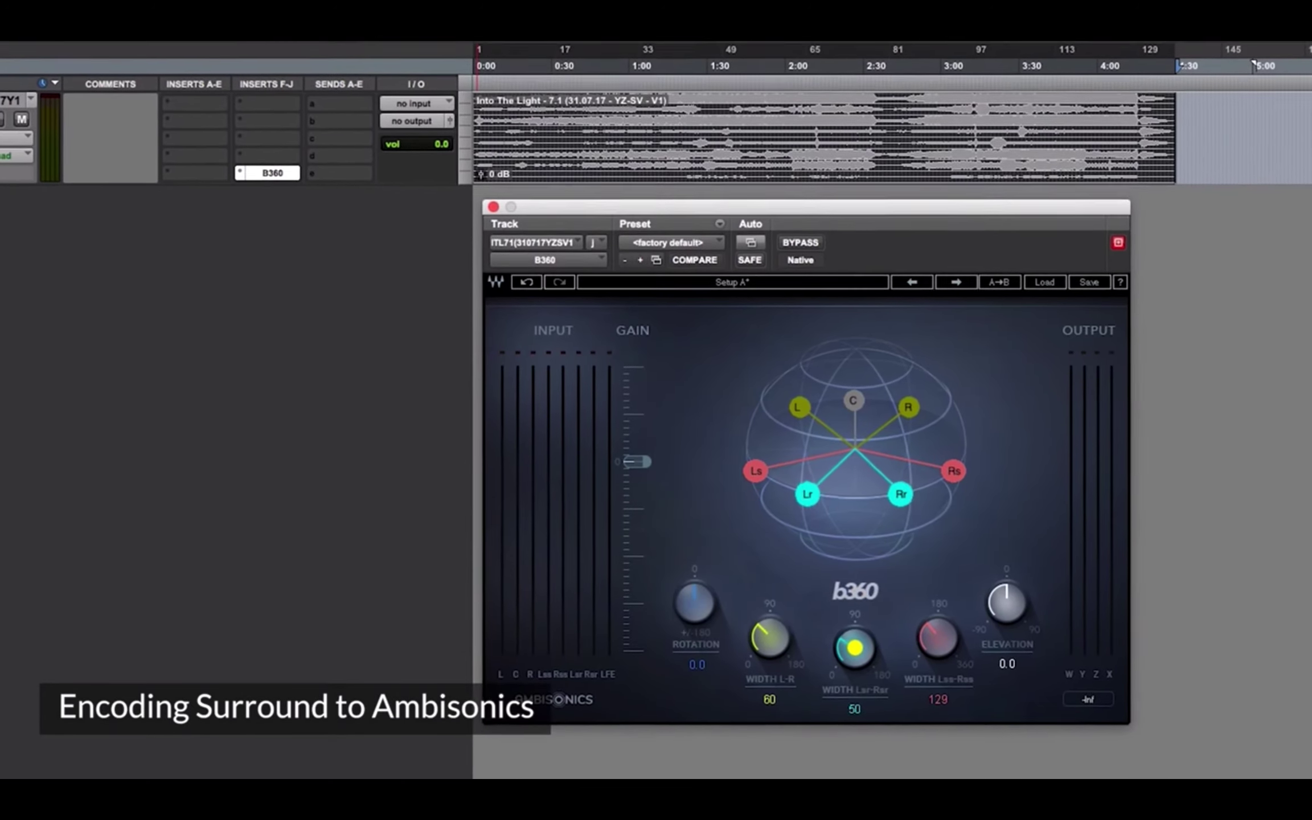
{"action": "left_click_drag", "start_coordinate": [766, 644], "coordinate": [769, 630]}
{"action": "left_click_drag", "start_coordinate": [695, 605], "coordinate": [694, 616]}
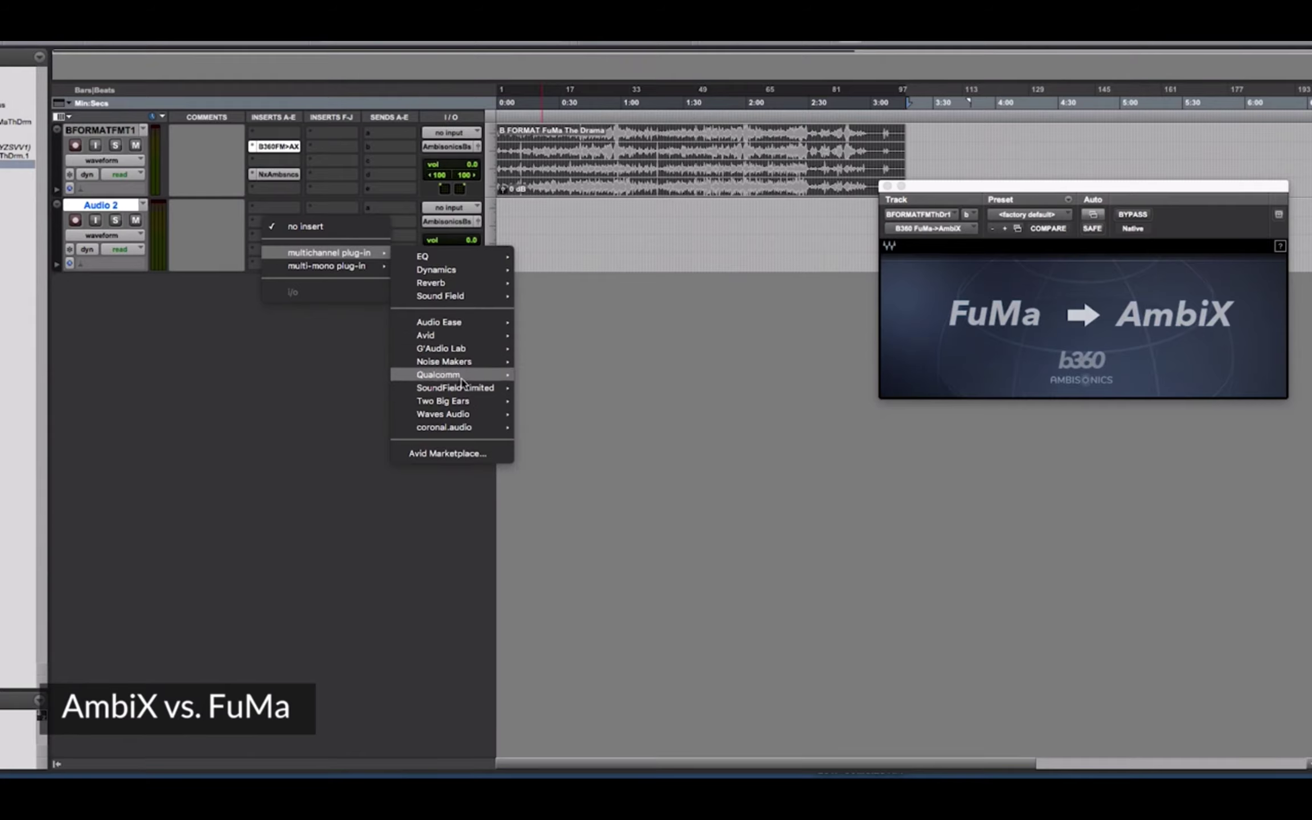
Step: Insert the B360 AmbiX->FuMa (Quad) converter on Audio 2 and the B360 FuMa->AmbiX (Quad) converter on the B FORMAT FuMa track
{"action": "mouse_move", "coordinate": [472, 420]}
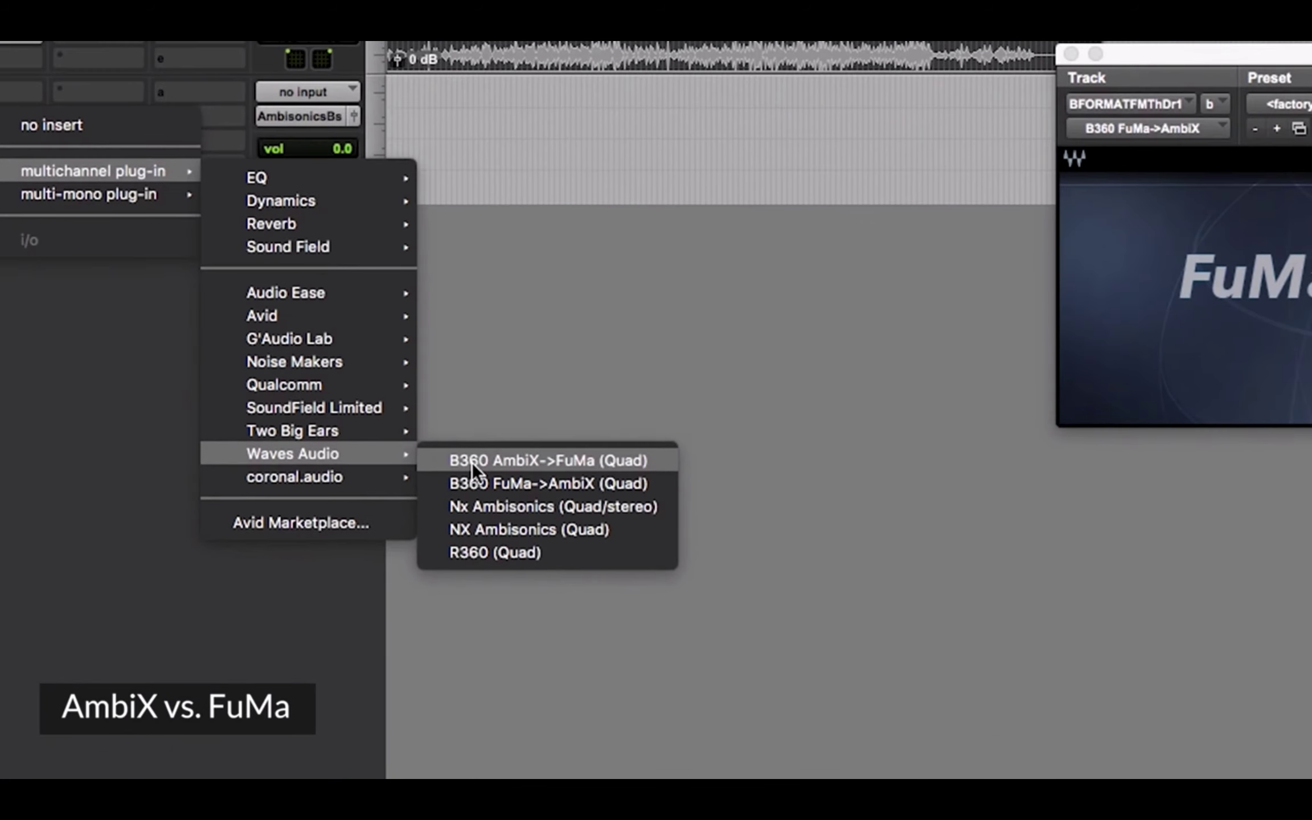
{"action": "left_click", "coordinate": [471, 462]}
{"action": "left_click_drag", "start_coordinate": [405, 311], "coordinate": [860, 197]}
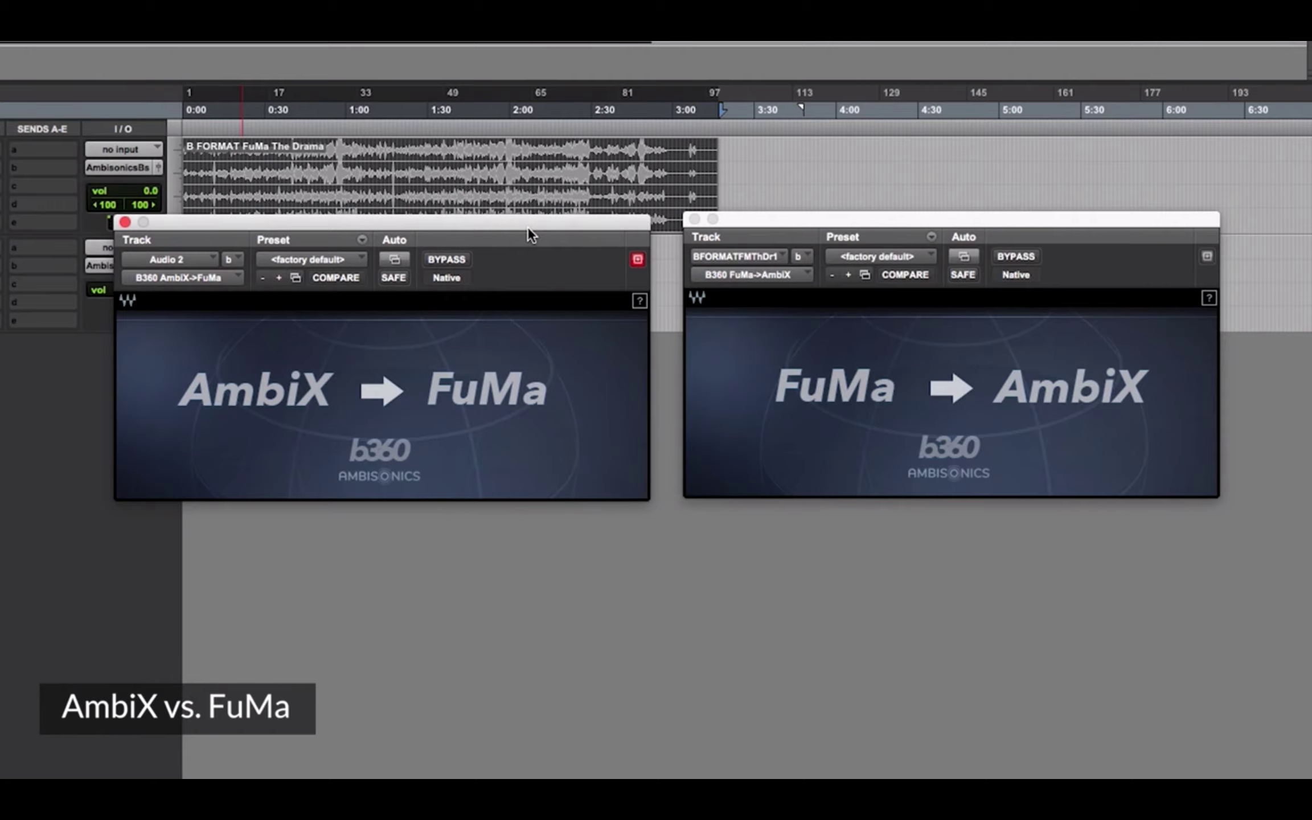
{"action": "left_click_drag", "start_coordinate": [527, 226], "coordinate": [343, 229]}
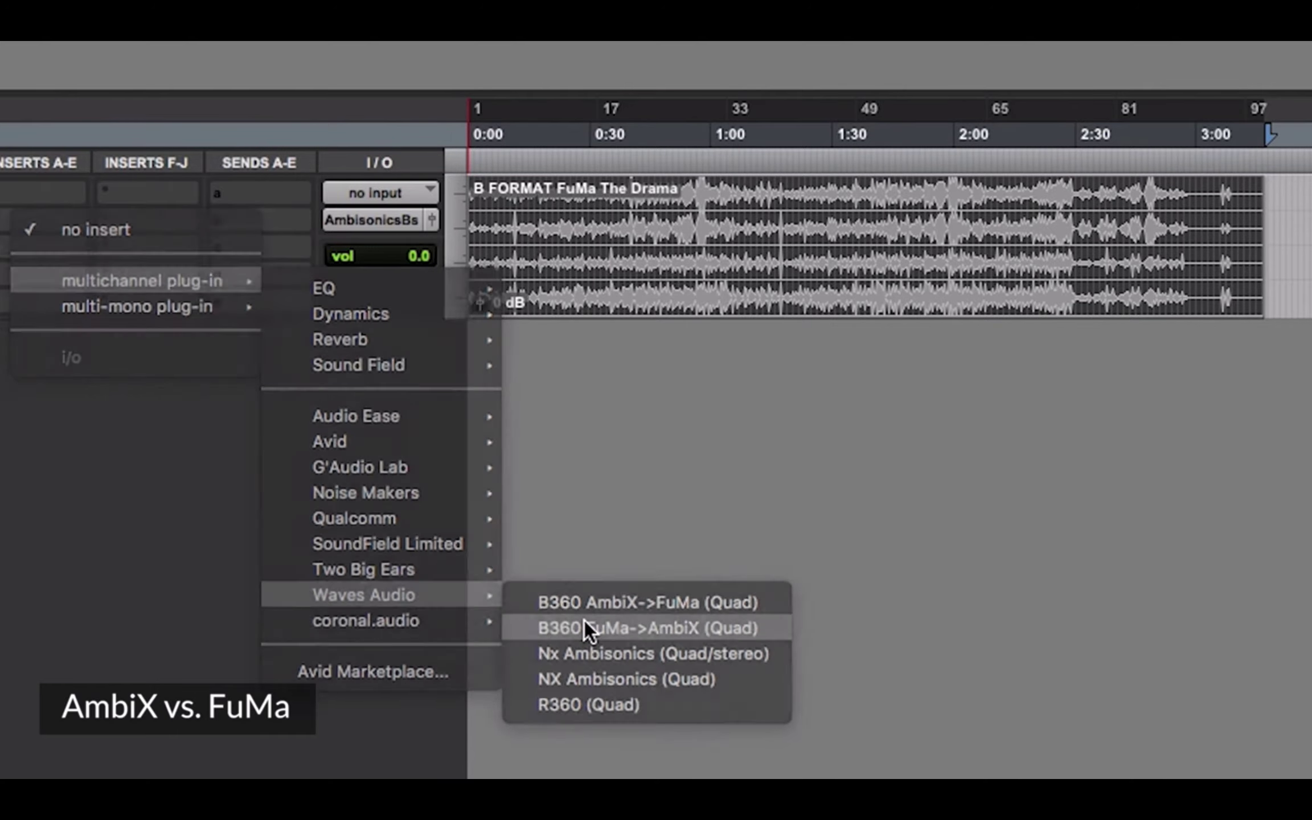
{"action": "left_click", "coordinate": [585, 626]}
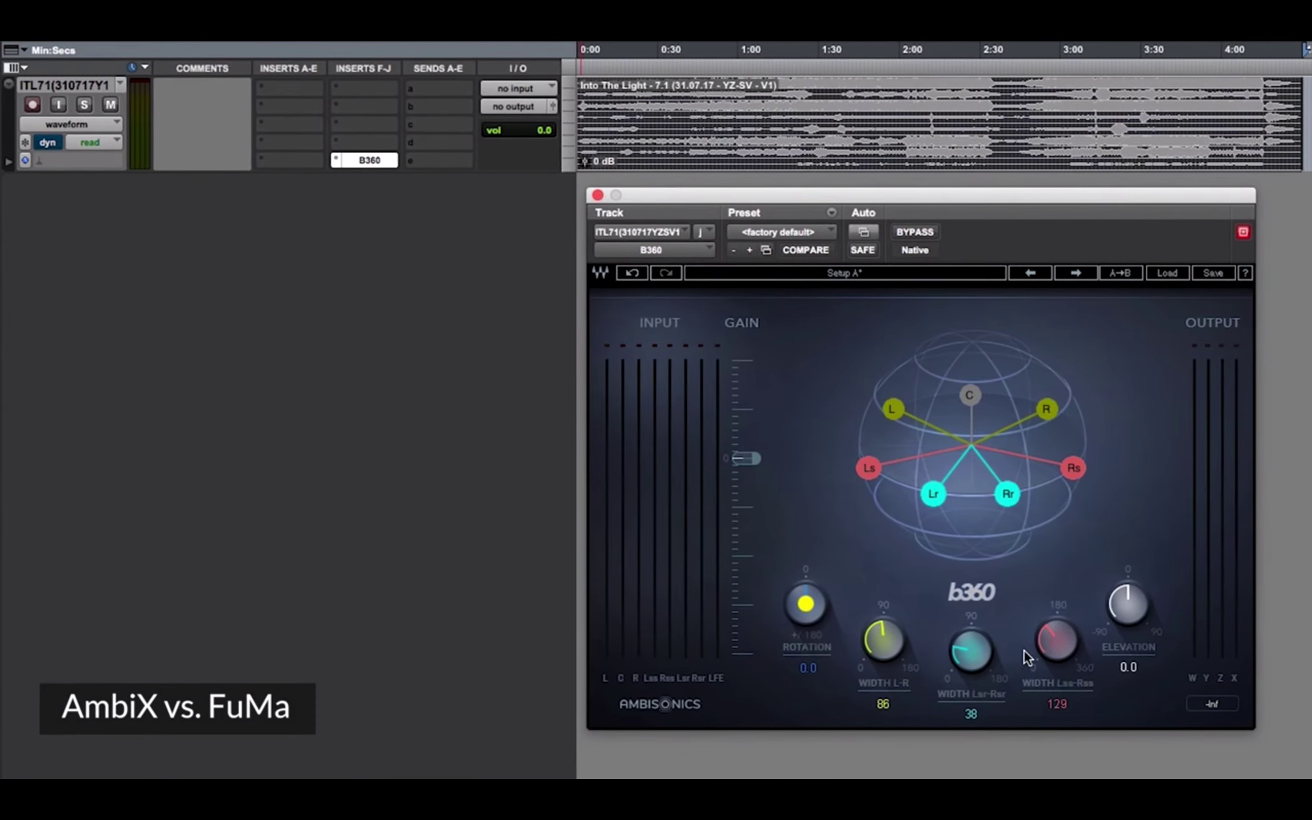
Step: Reset B360's three width controls, rotation and elevation to their default values
{"action": "left_click", "coordinate": [1041, 641], "text": "alt"}
{"action": "left_click", "coordinate": [955, 650], "text": "alt"}
{"action": "left_click", "coordinate": [866, 639], "text": "alt"}
{"action": "left_click", "coordinate": [800, 601], "text": "alt"}
{"action": "left_click", "coordinate": [1136, 608], "text": "alt"}
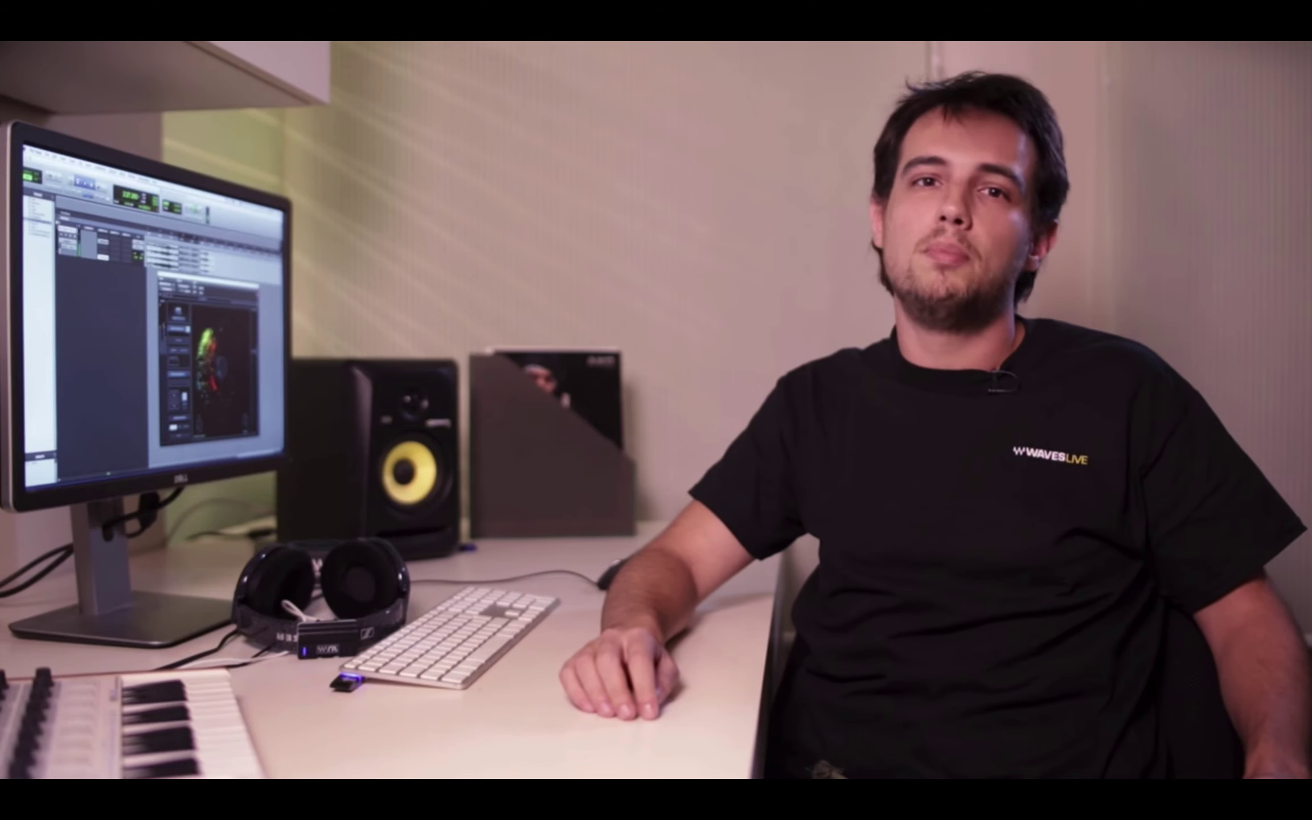
Step: Pause the 360° Ambisonics tutorial video, leave full screen and look through the rest of the video list
{"action": "mouse_move", "coordinate": [668, 515]}
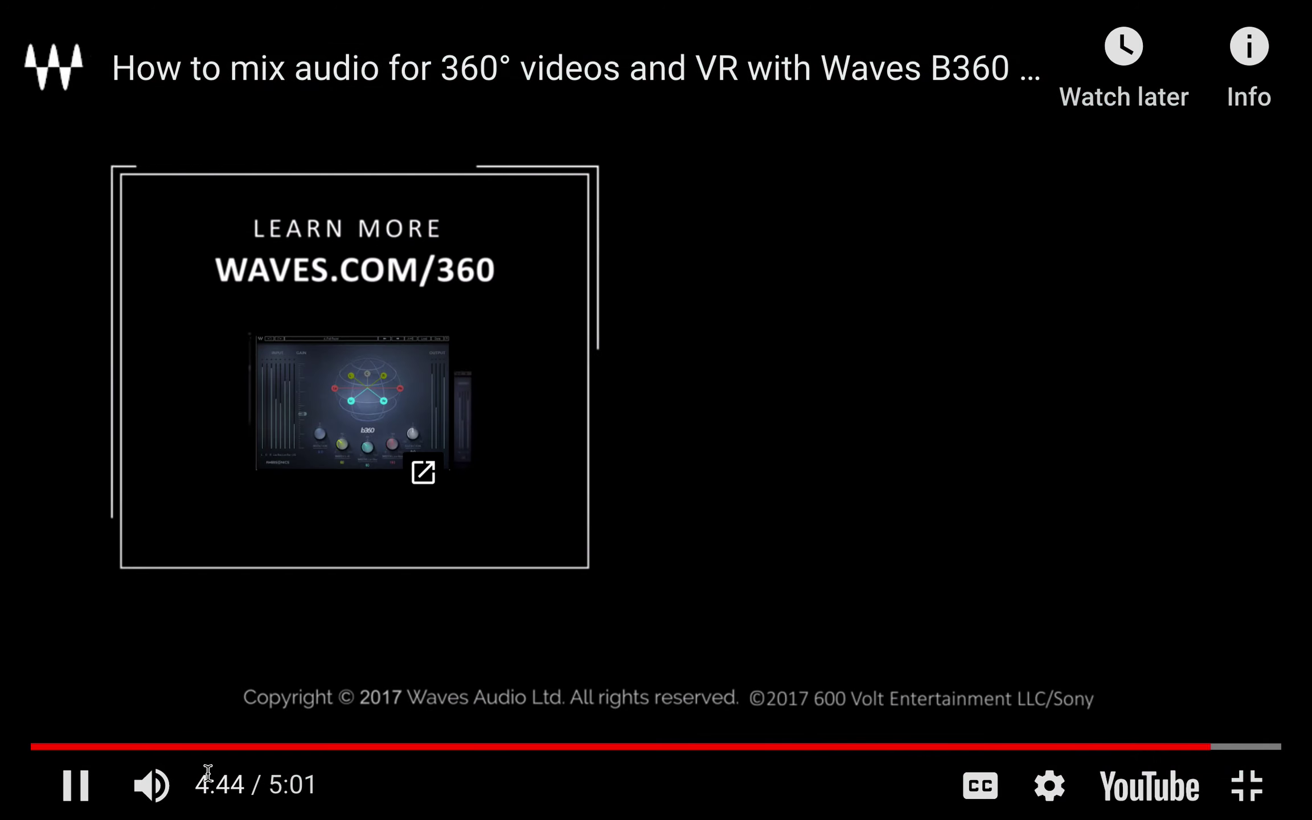
{"action": "left_click", "coordinate": [94, 786]}
{"action": "key", "text": "Escape"}
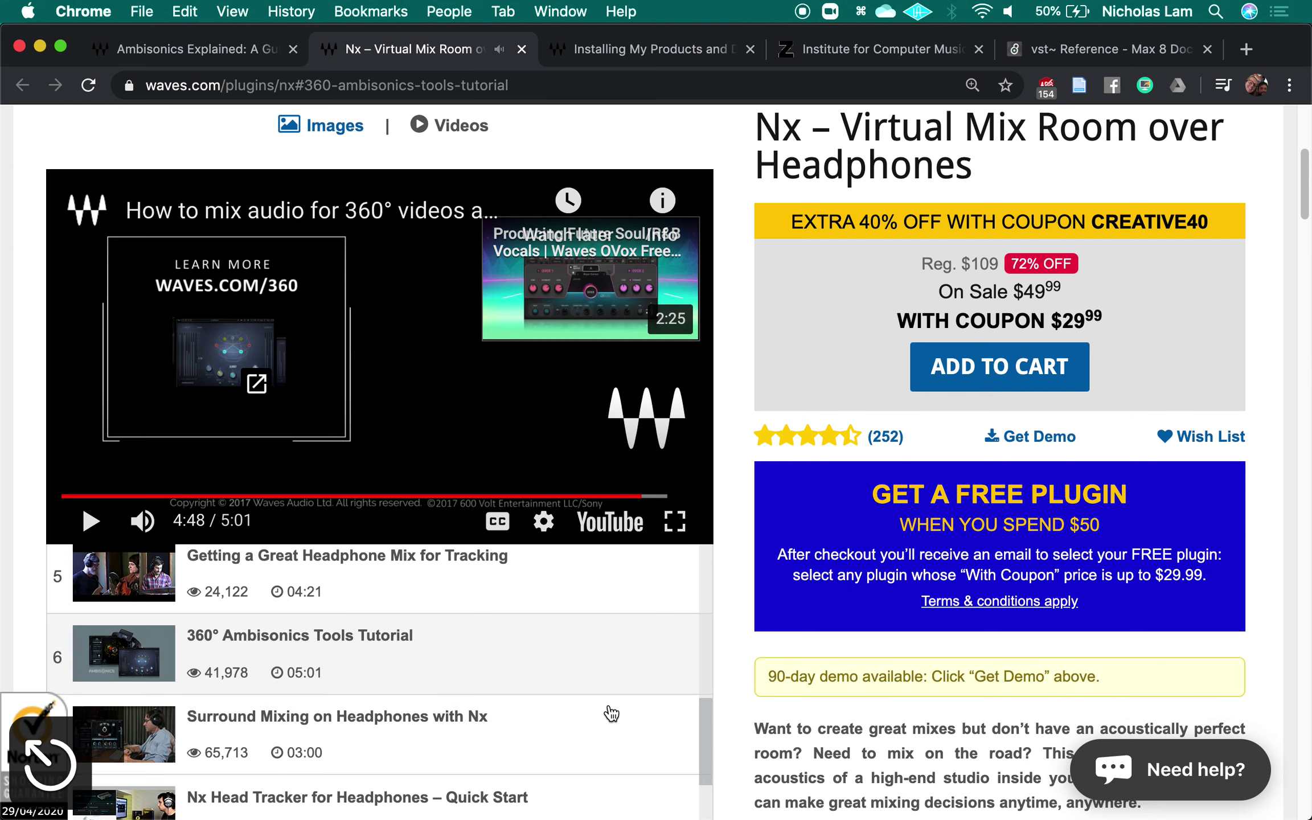
{"action": "scroll", "coordinate": [731, 673], "scroll_direction": "down", "scroll_amount": 3}
{"action": "scroll", "coordinate": [566, 545], "scroll_direction": "down", "scroll_amount": 2}
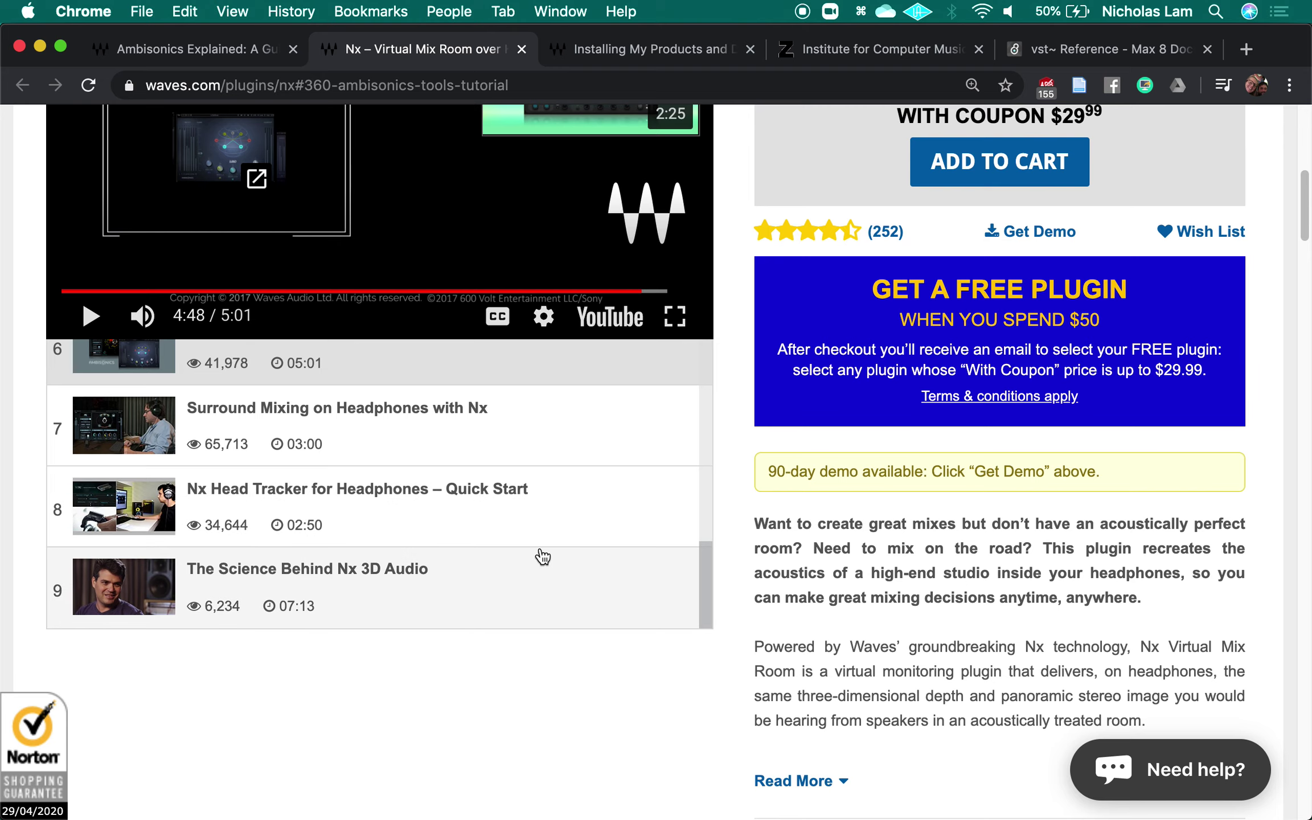
Step: Switch to Max, bring up the Untitled1 patcher and open the help patch of its ambipanning~ object
{"action": "key", "text": "super+Tab"}
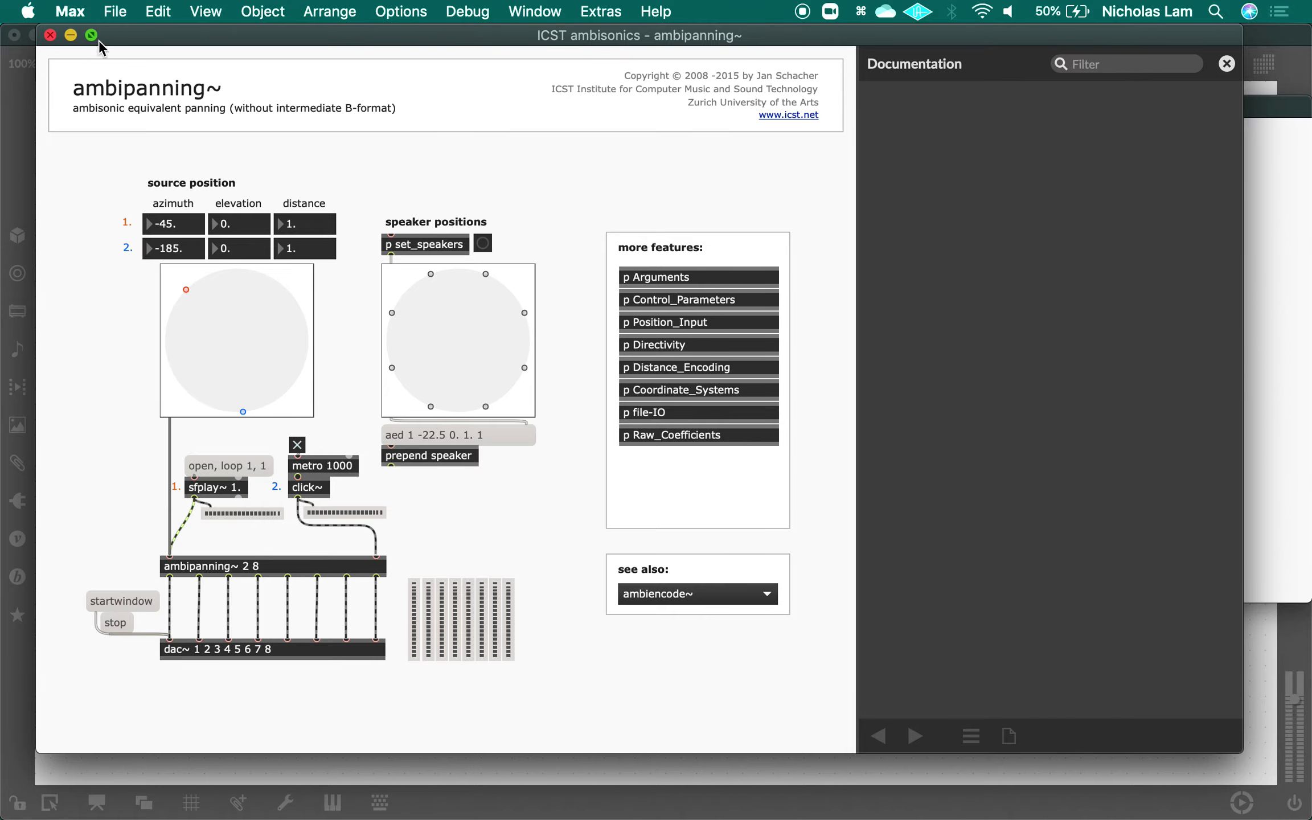
{"action": "left_click_drag", "start_coordinate": [179, 43], "coordinate": [442, 57]}
{"action": "key", "text": "super+grave"}
{"action": "key", "text": "super+grave"}
{"action": "key", "text": "super+grave"}
{"action": "key", "text": "super+grave"}
{"action": "right_click", "coordinate": [1064, 346]}
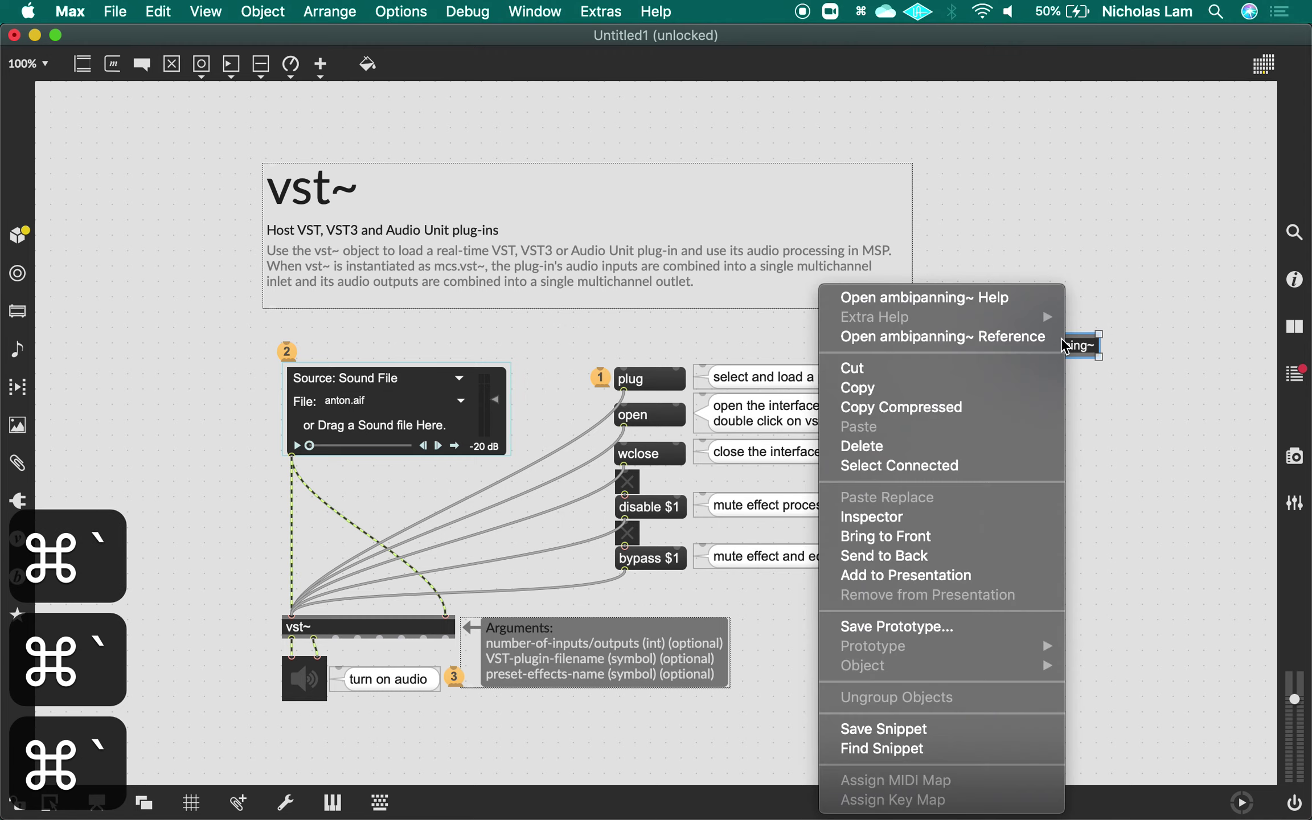
{"action": "left_click", "coordinate": [993, 297]}
Step: Unlock the ambipanning~ help patch, copy all of its contents and close it
{"action": "left_click", "coordinate": [562, 679]}
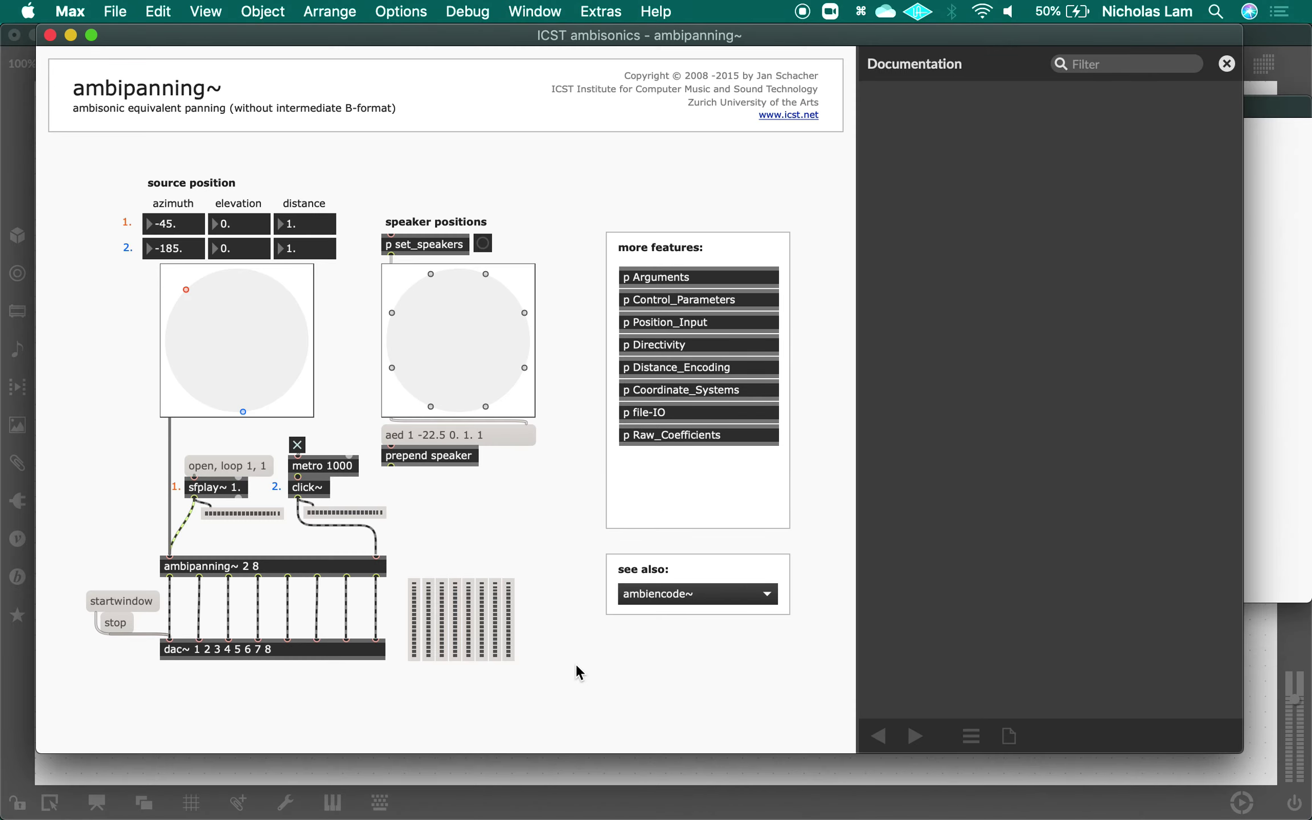
{"action": "key", "text": "super+e"}
{"action": "key", "text": "super+w"}
Step: Replace the ambipanning~ object in Untitled1 with the copied help patch, placed beside the vst~ section
{"action": "key", "text": "BackSpace"}
{"action": "key", "text": "super+minus"}
{"action": "key", "text": "super+minus"}
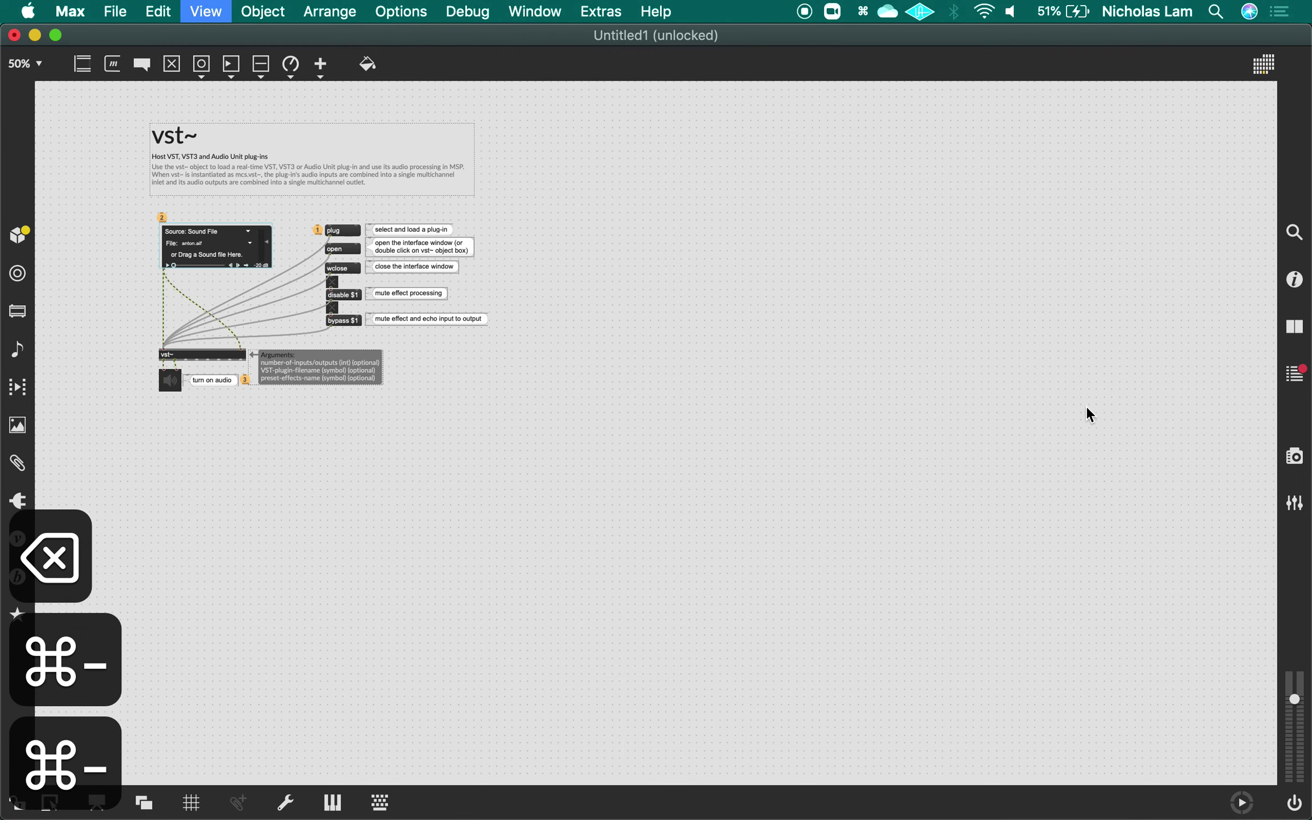
{"action": "key", "text": "super+v"}
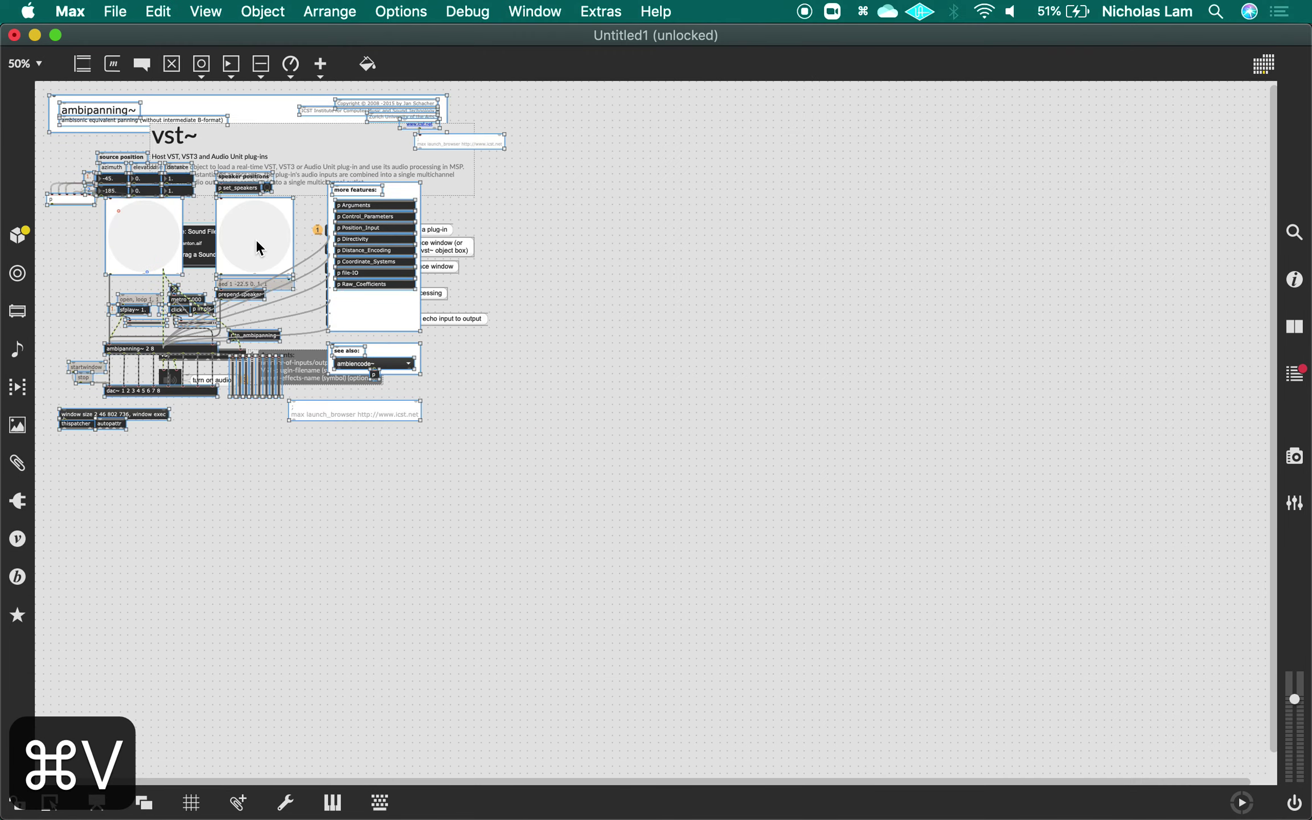
{"action": "left_click_drag", "start_coordinate": [258, 249], "coordinate": [800, 267]}
{"action": "key", "text": "super+equal"}
{"action": "key", "text": "super+equal"}
{"action": "key", "text": "super+equal"}
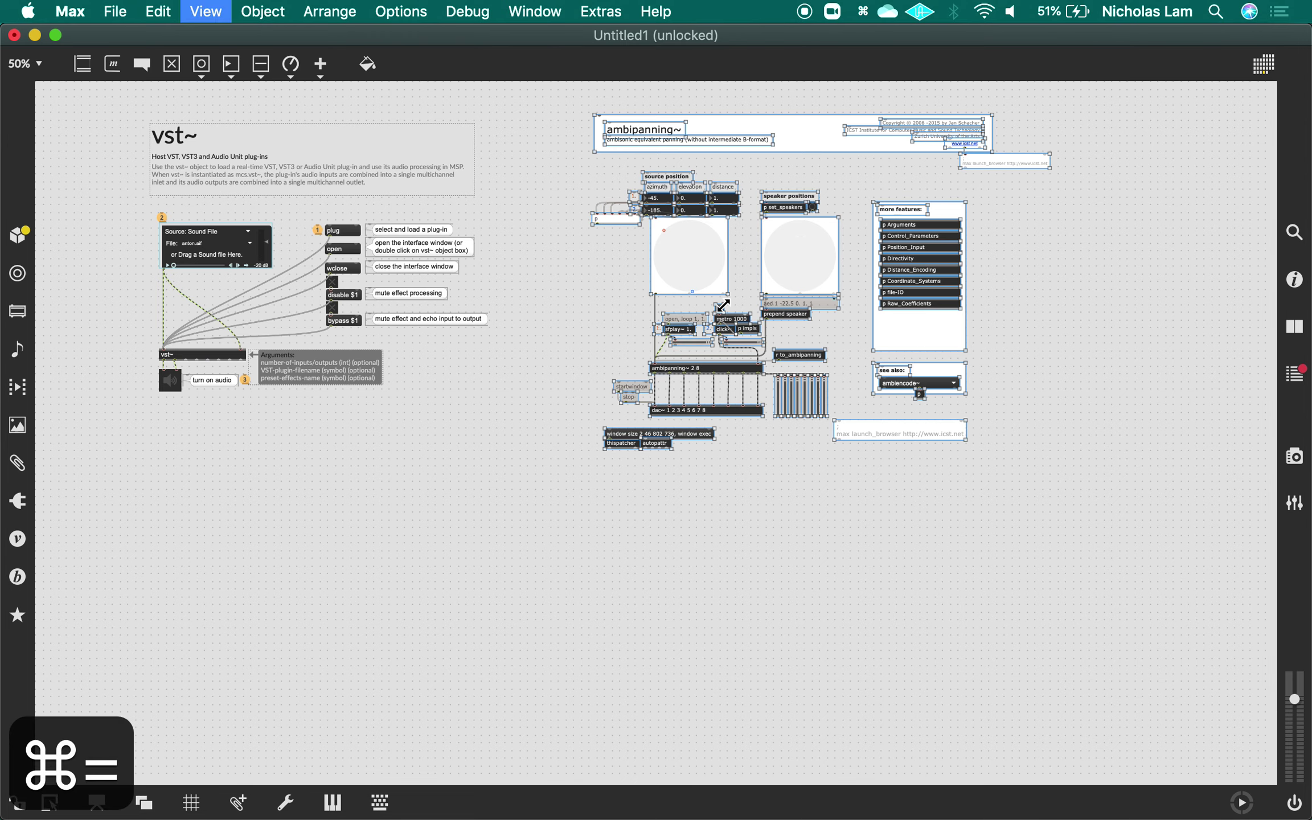
{"action": "scroll", "coordinate": [744, 325], "scroll_direction": "down", "scroll_amount": 1}
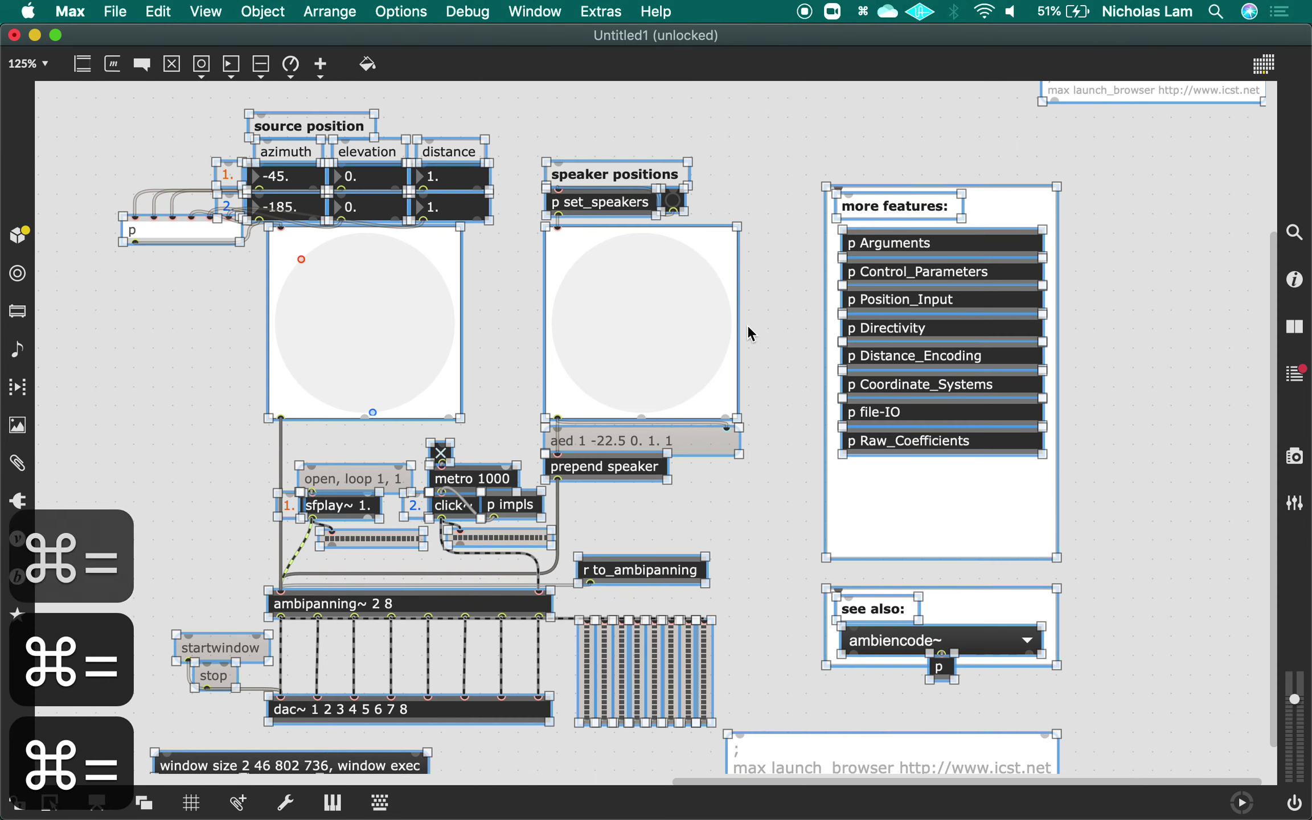
{"action": "key", "text": "super+minus"}
{"action": "left_click", "coordinate": [382, 474]}
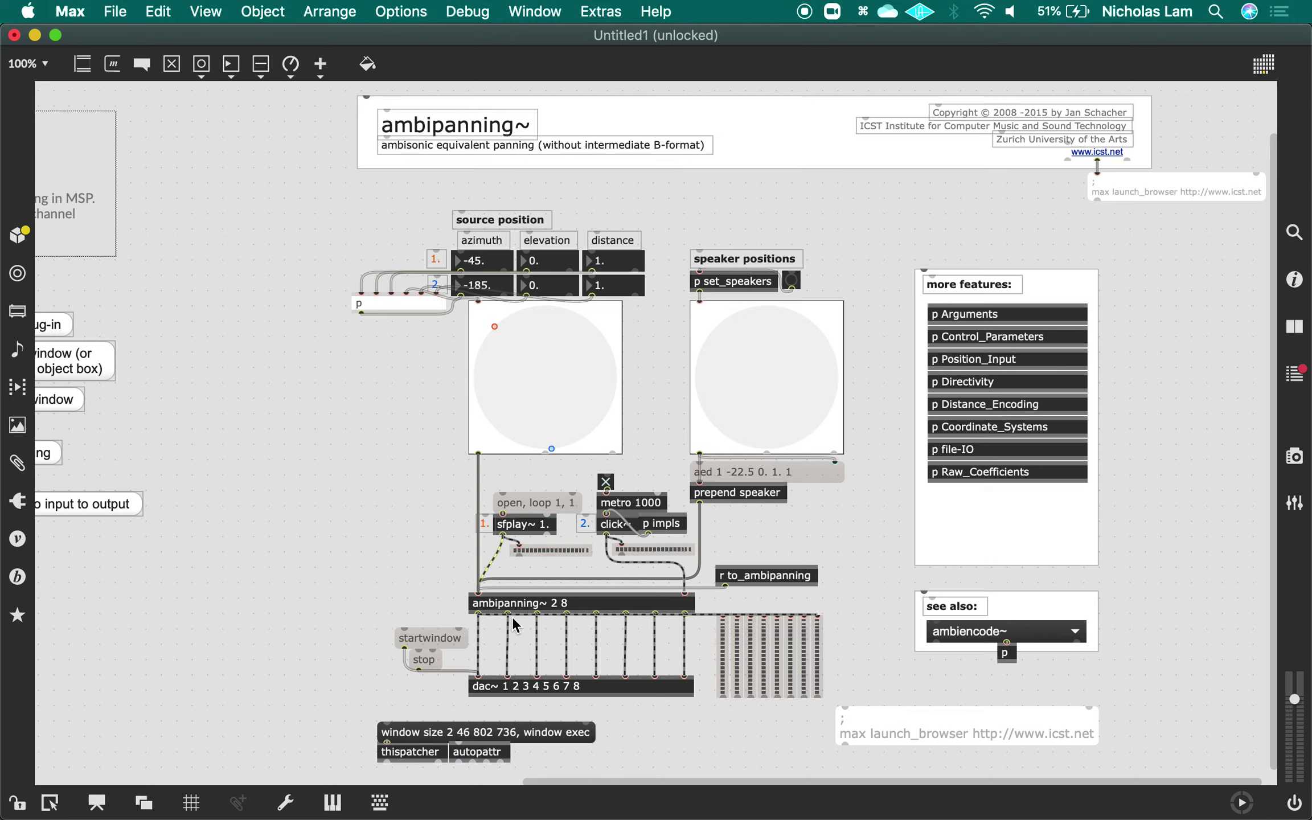
Step: Change the panner to ambipanning~ 2 2 and the output object to dac~ 1 2, and reposition the dac~ beneath the panner
{"action": "double_click", "coordinate": [563, 602]}
{"action": "type", "text": "2"}
{"action": "left_click", "coordinate": [398, 711]}
{"action": "double_click", "coordinate": [569, 686]}
{"action": "type", "text": "dac~ 1 2"}
{"action": "left_click", "coordinate": [398, 712]}
{"action": "left_click_drag", "start_coordinate": [484, 685], "coordinate": [498, 682]}
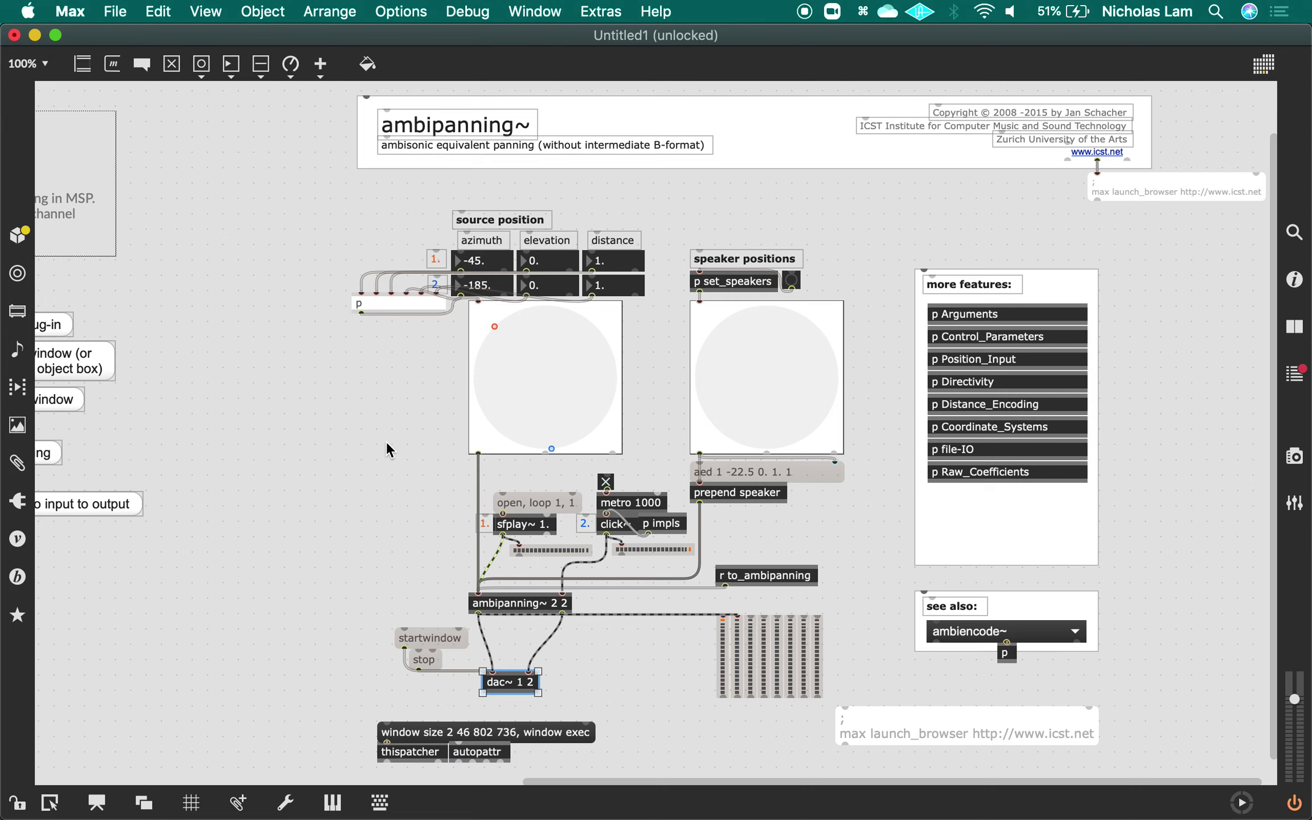
Step: Set the audio output device to Duet USB, start the patch's audio with startwindow and raise the system volume
{"action": "left_click", "coordinate": [425, 10]}
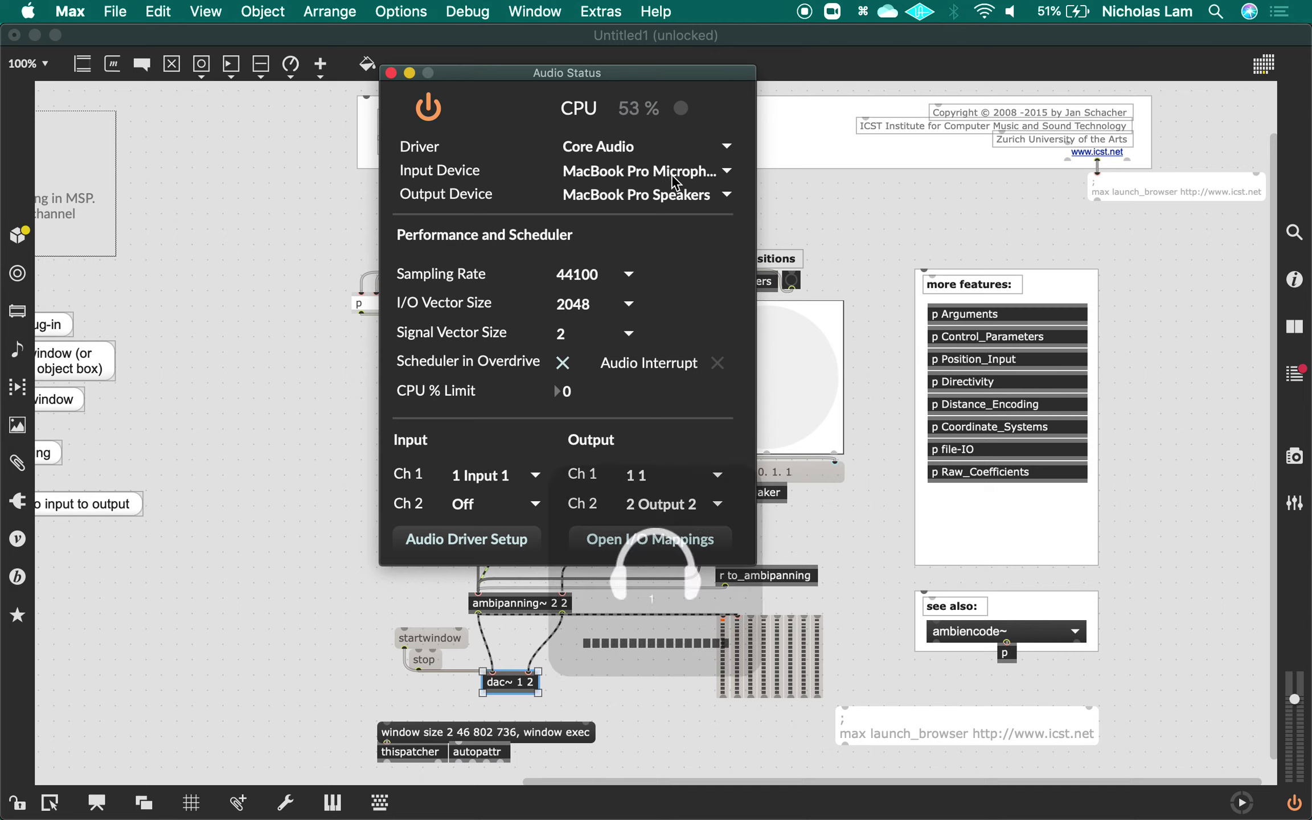
{"action": "left_click", "coordinate": [697, 196]}
{"action": "left_click", "coordinate": [704, 251]}
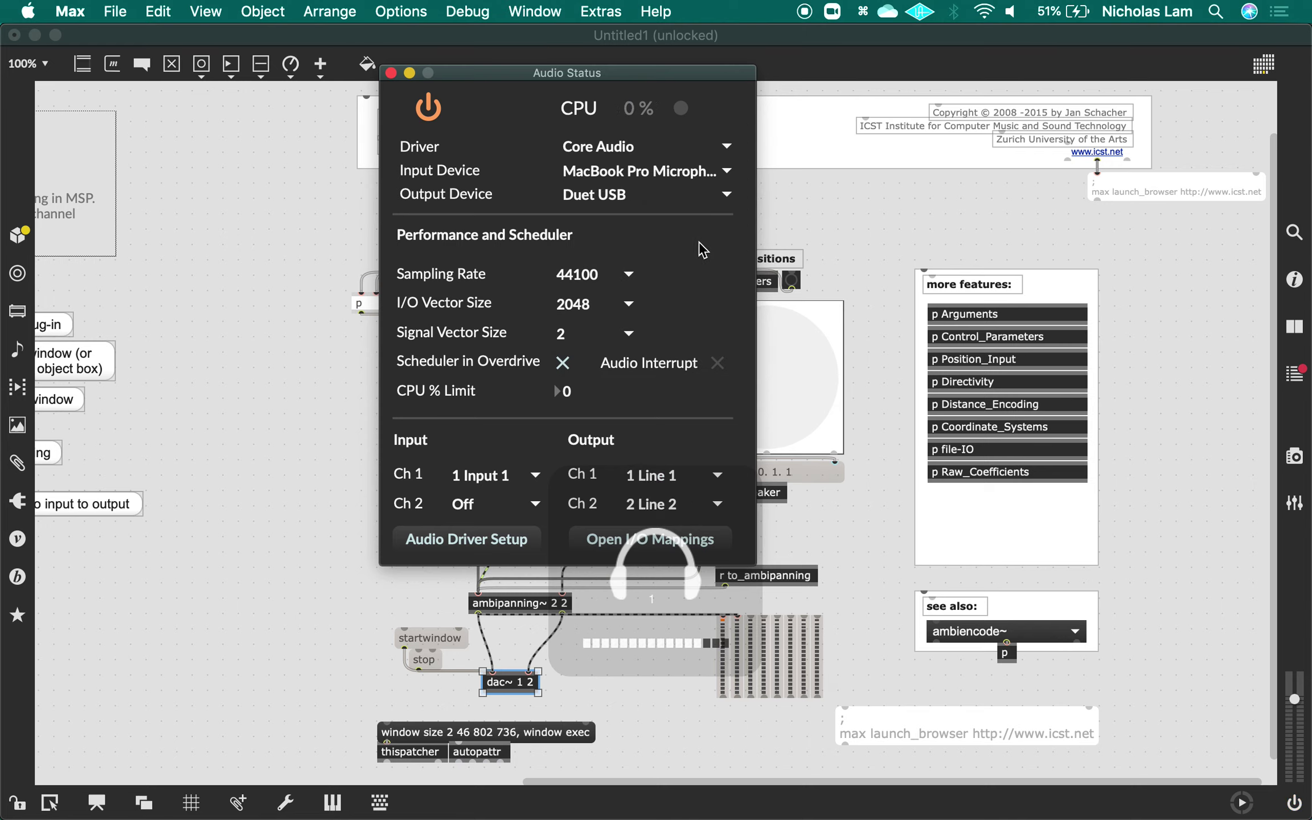
{"action": "left_click", "coordinate": [430, 637], "text": "super"}
{"action": "left_click", "coordinate": [391, 73]}
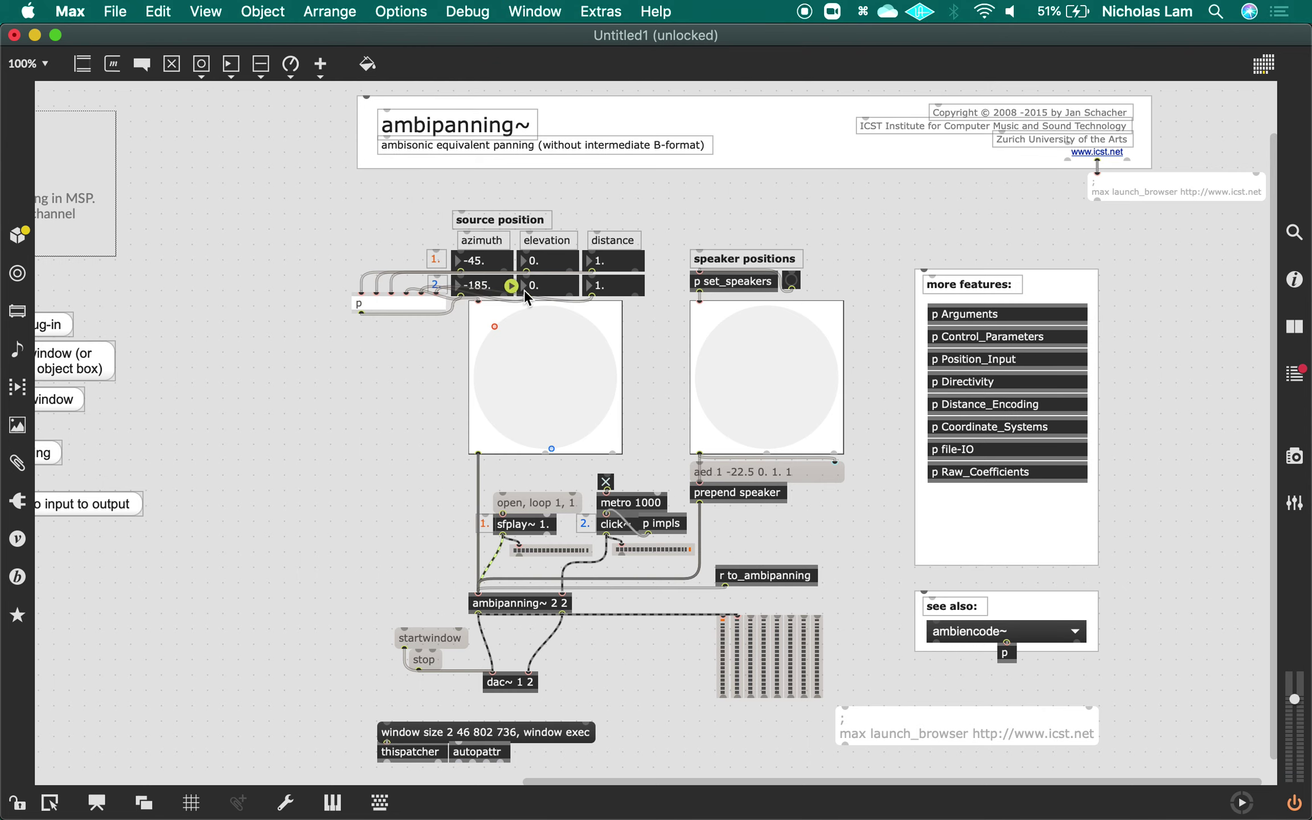
{"action": "key", "text": "XF86AudioRaiseVolume"}
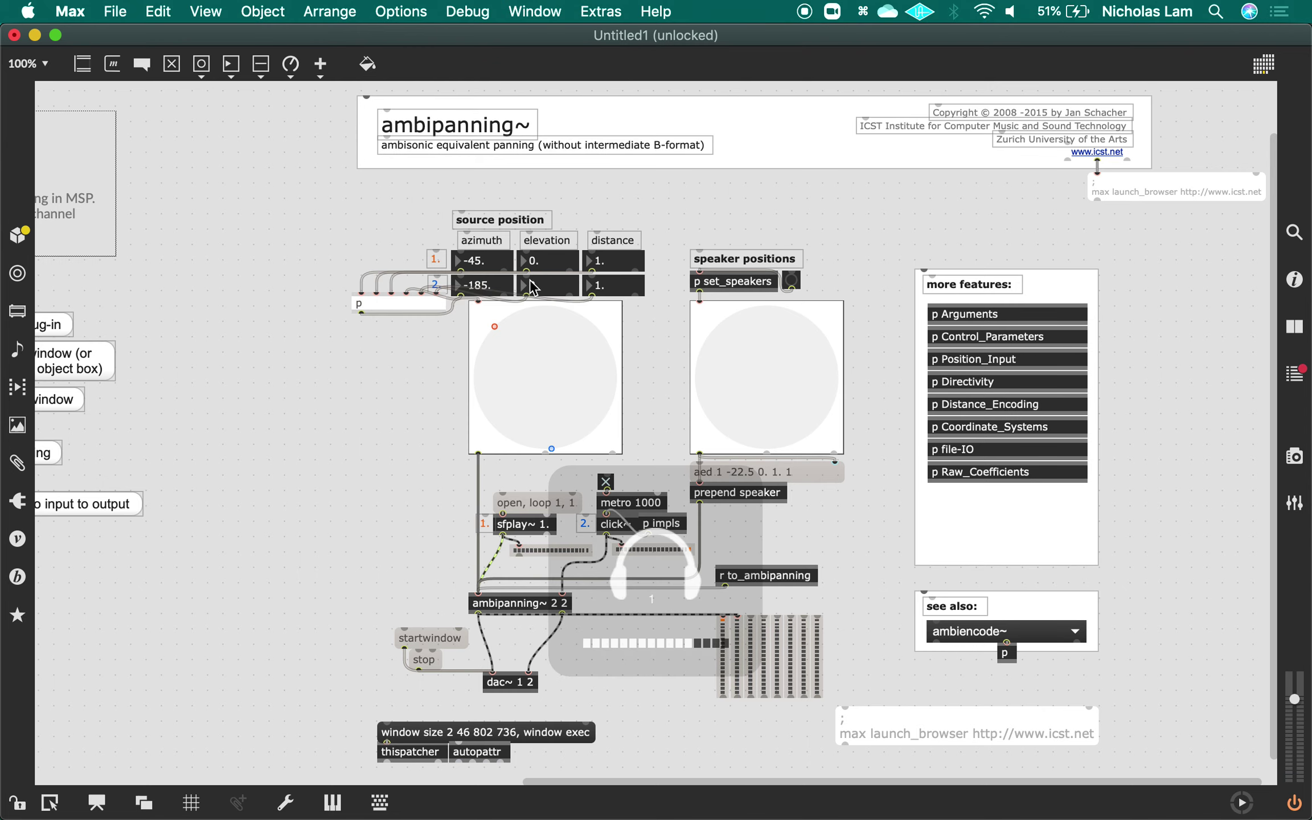
Step: Switch to Loopback and add Max as a source of the Loopback Audio device
{"action": "key", "text": "super+Tab"}
{"action": "key", "text": "super+Tab"}
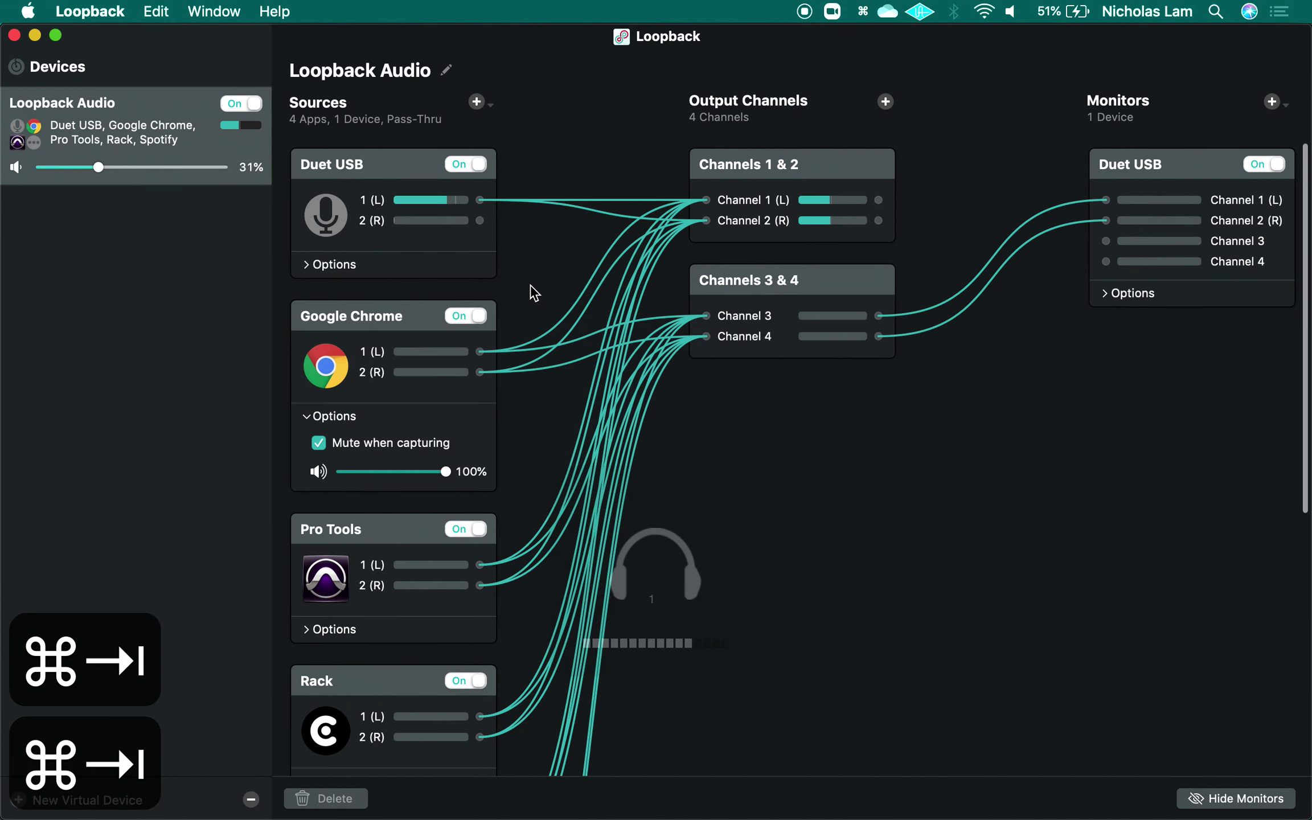
{"action": "scroll", "coordinate": [522, 455], "scroll_direction": "down", "scroll_amount": 1}
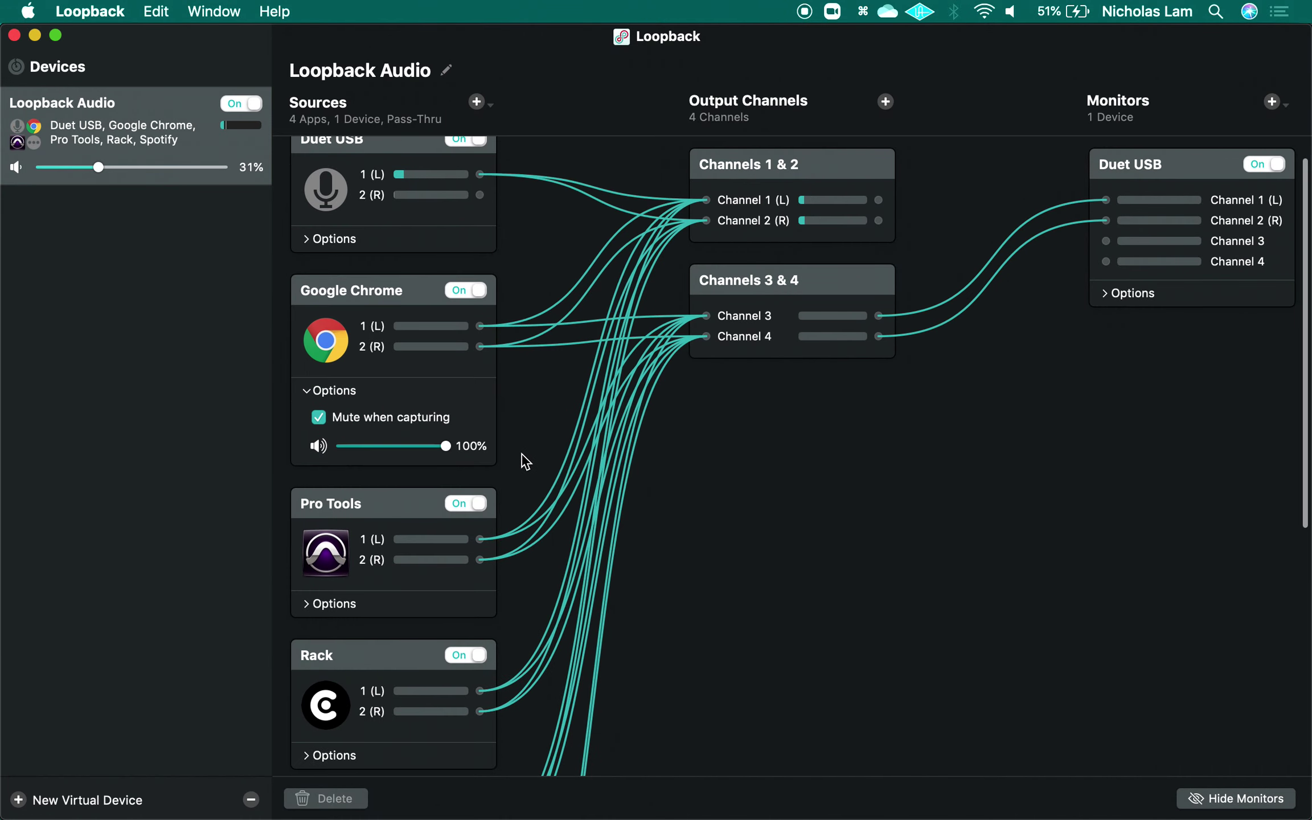
{"action": "scroll", "coordinate": [522, 454], "scroll_direction": "down", "scroll_amount": 5}
{"action": "left_click", "coordinate": [476, 101]}
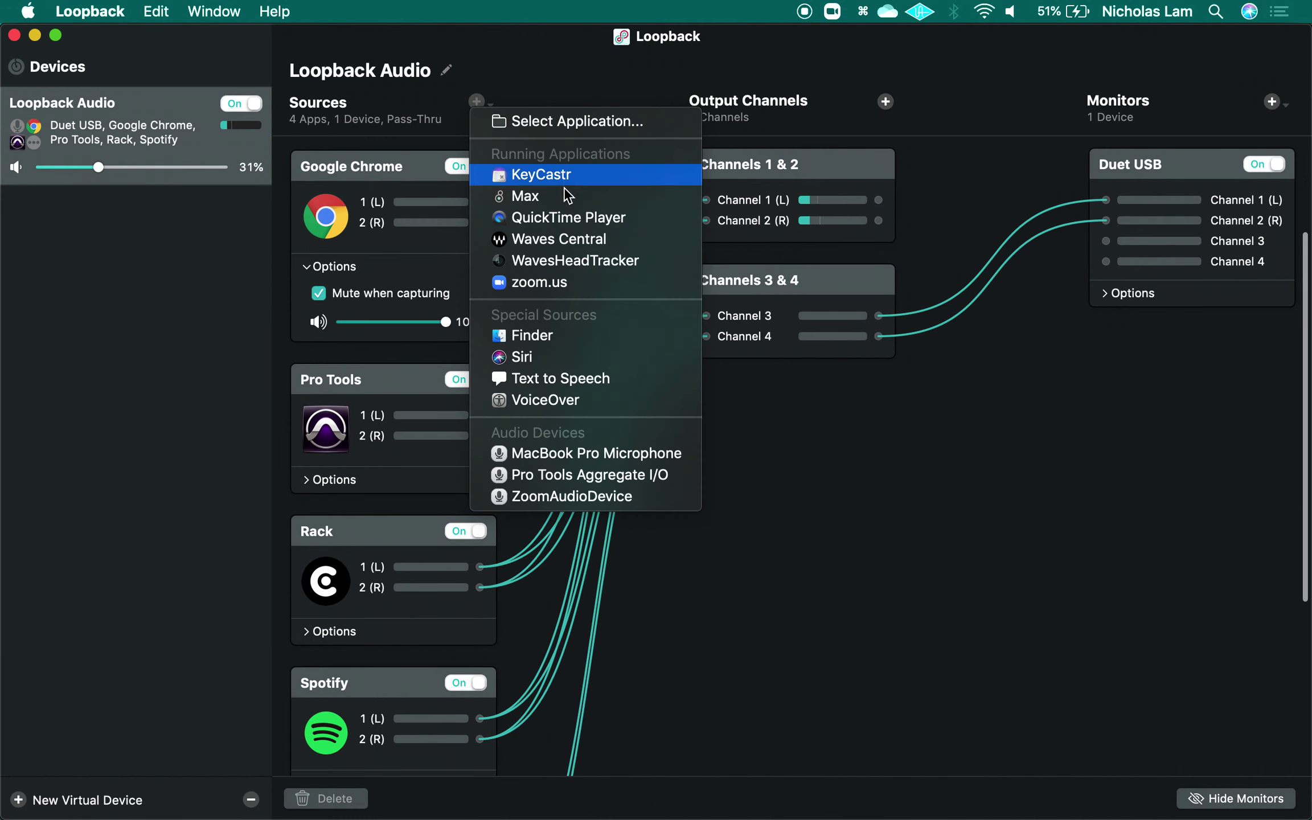
{"action": "left_click", "coordinate": [541, 196]}
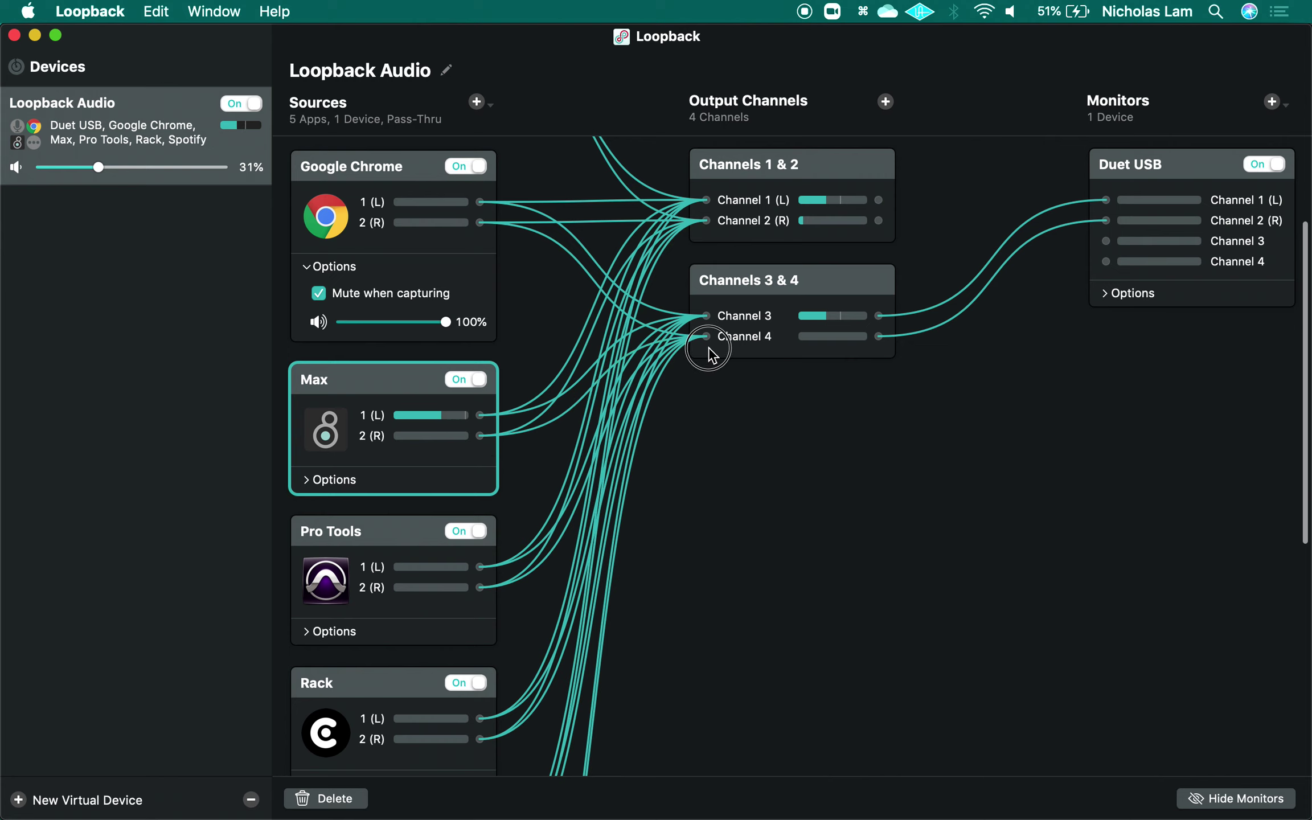
Step: Switch back to Max, lock the patcher and set source 2's azimuth to -267
{"action": "key", "text": "super+Tab"}
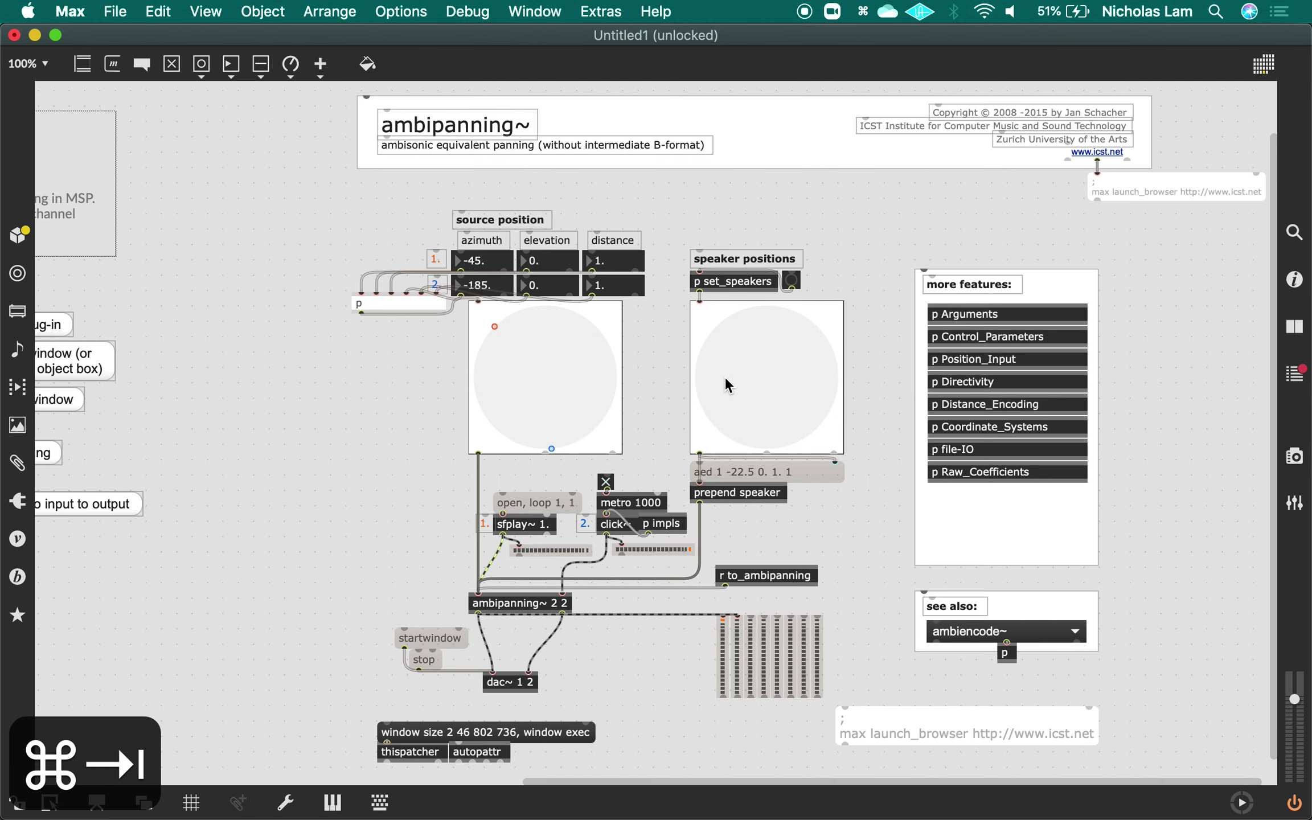
{"action": "key", "text": "XF86AudioRaiseVolume"}
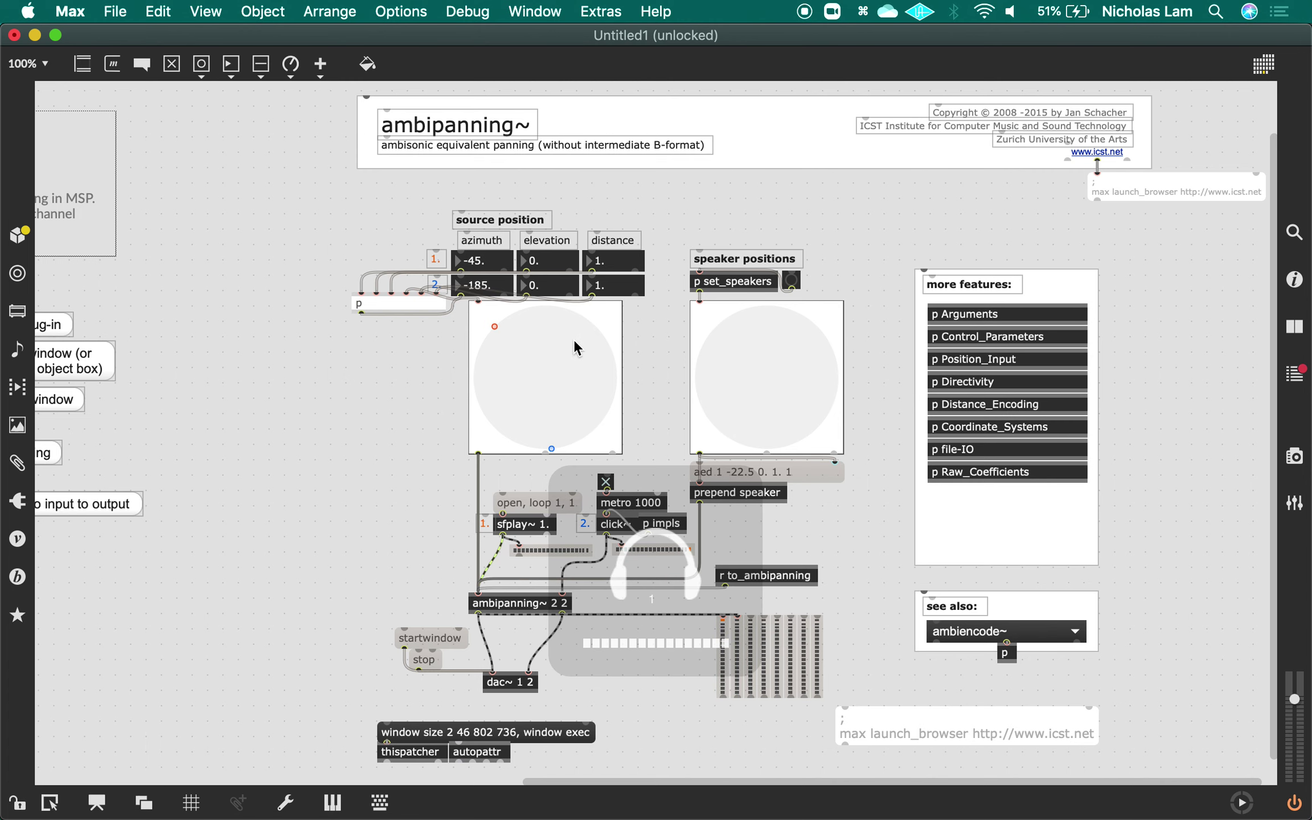
{"action": "key", "text": "super+e"}
{"action": "scroll", "coordinate": [476, 287], "scroll_direction": "up", "scroll_amount": 3}
{"action": "scroll", "coordinate": [475, 288], "scroll_direction": "left", "scroll_amount": 5}
{"action": "mouse_move", "coordinate": [586, 338]}
{"action": "left_mouse_down"}
{"action": "mouse_move", "coordinate": [578, 141]}
{"action": "mouse_move", "coordinate": [592, 58]}
{"action": "mouse_move", "coordinate": [601, 353]}
{"action": "left_mouse_up"}
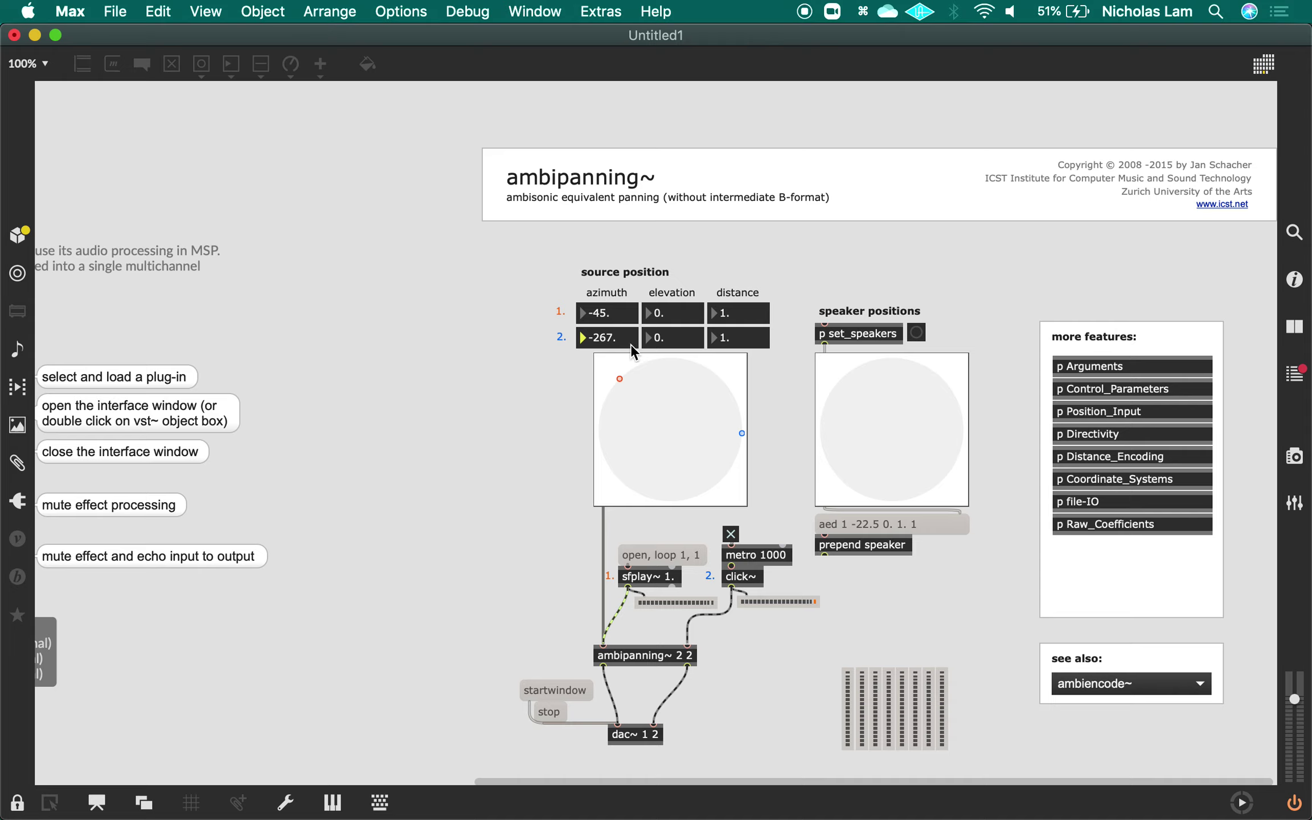
Step: Load the speaker positions from set_speakers and set source 2's azimuth to -333
{"action": "left_click", "coordinate": [846, 338]}
{"action": "left_click_drag", "start_coordinate": [607, 337], "coordinate": [683, 407]}
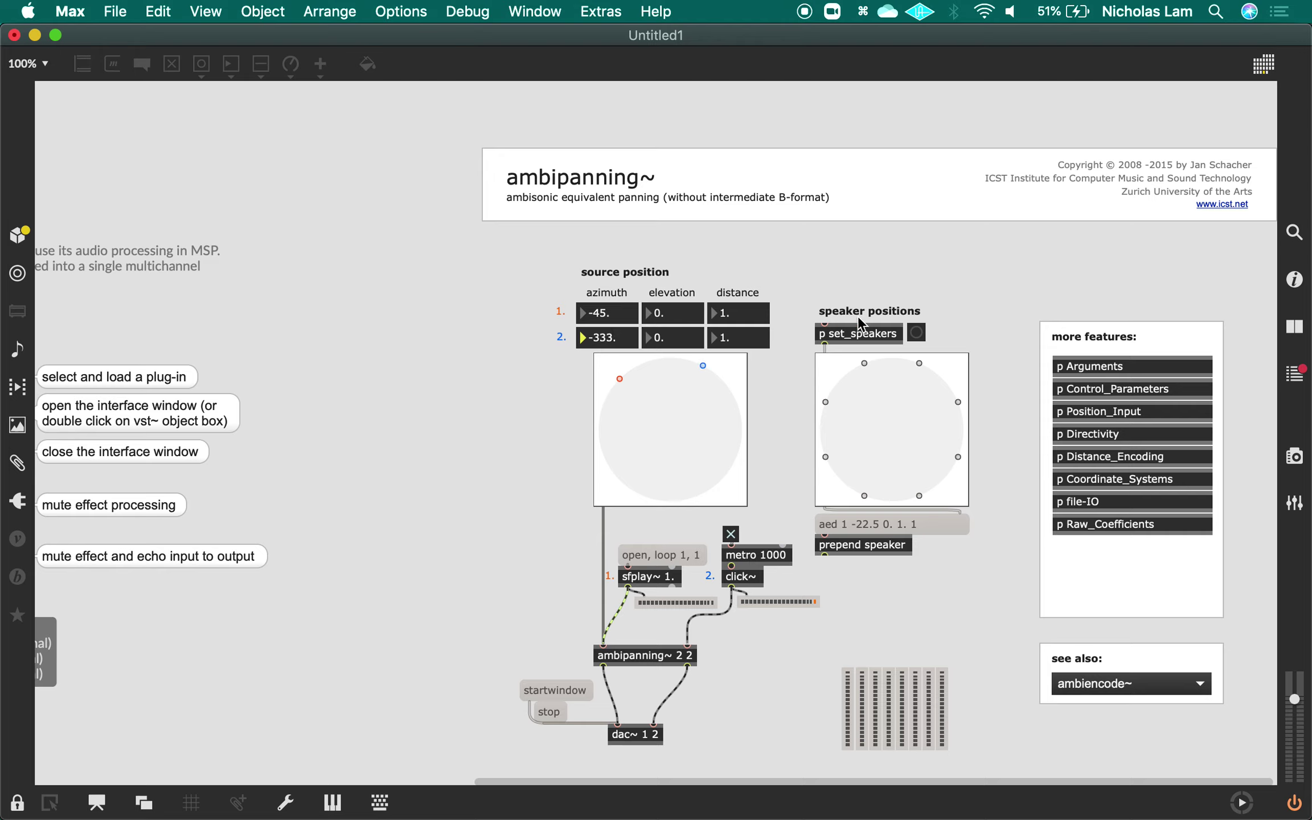